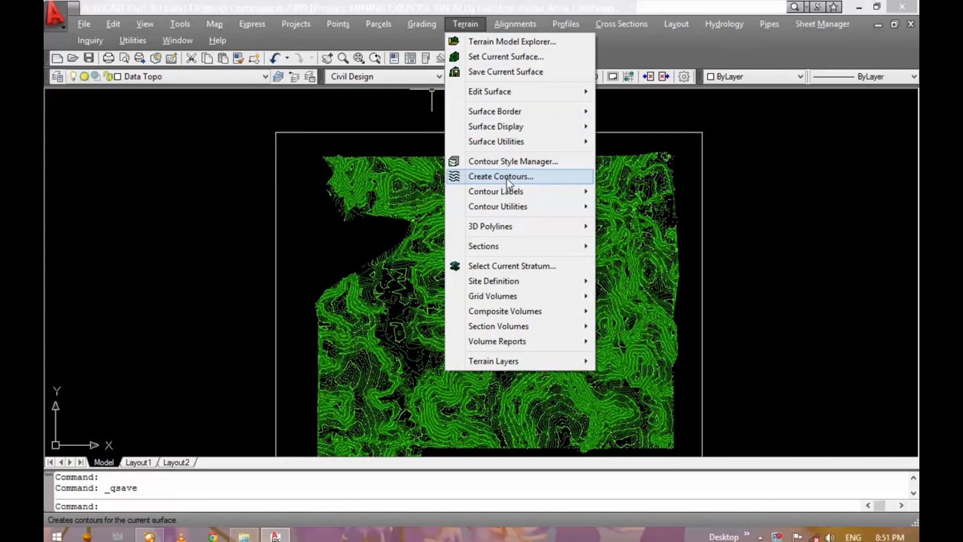
# Step: Start group interior contour labelling with the elevation increment lowered so that every 0.5 contour is labelled
pyautogui.moveTo(506, 189)
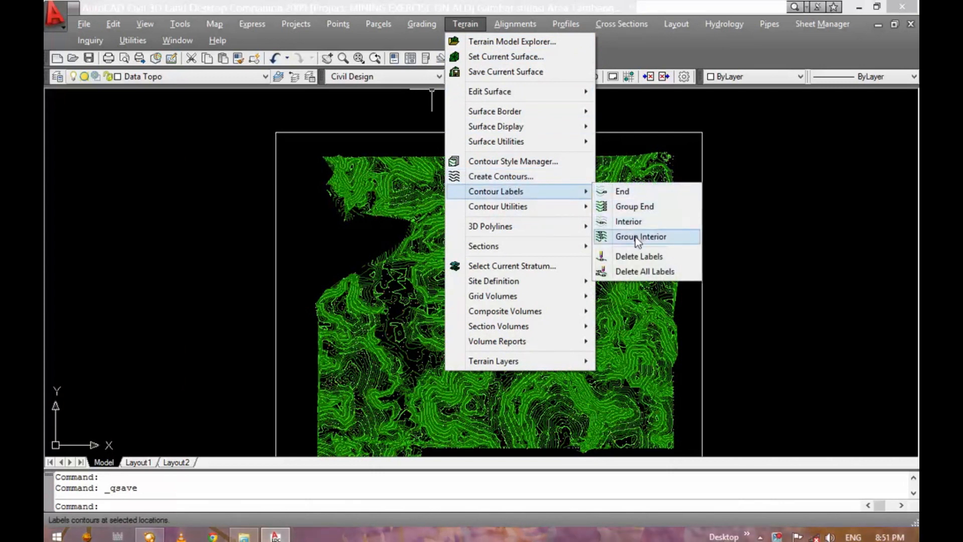
pyautogui.click(636, 236)
pyautogui.moveTo(477, 195); pyautogui.dragTo(260, 152)
pyautogui.click(287, 177)
pyautogui.click(288, 177)
pyautogui.click(287, 177)
pyautogui.click(287, 177)
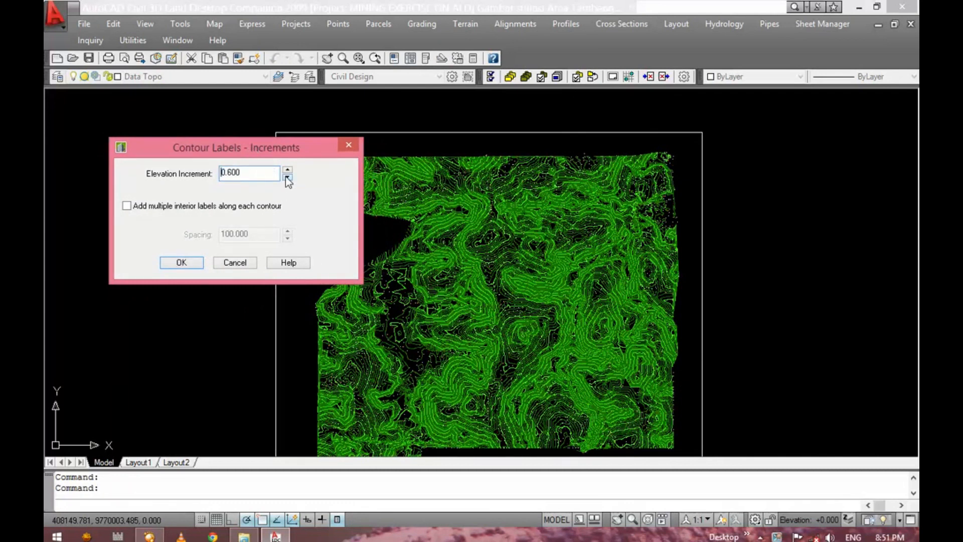
pyautogui.click(188, 266)
# Step: Label the contours crossed by a short, nearly north-south line in the central part of the surface
pyautogui.scroll(6, 517, 260)
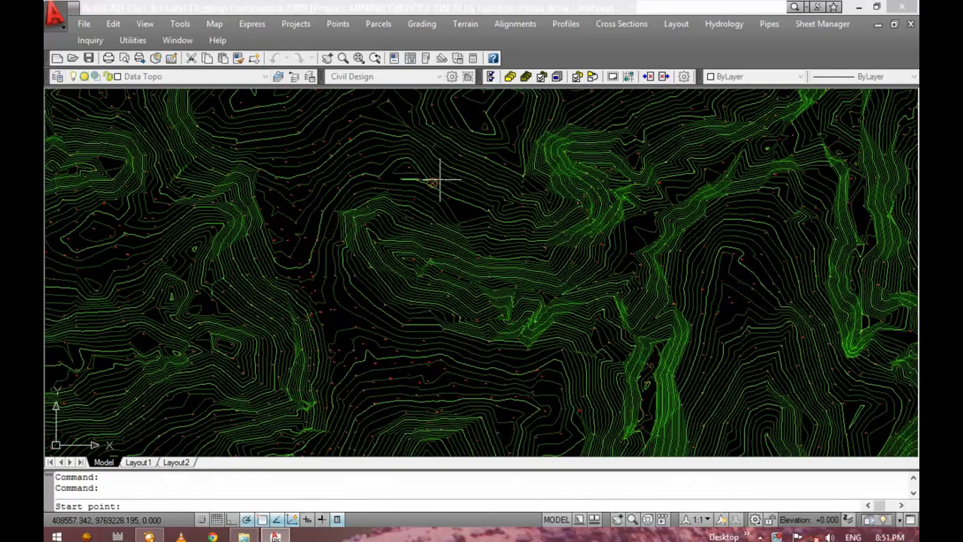
pyautogui.click(477, 108)
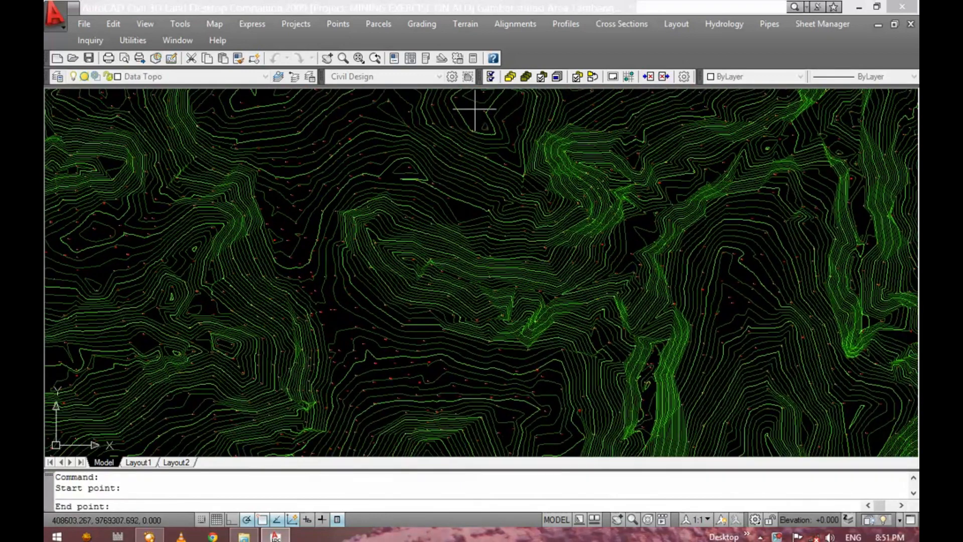
pyautogui.click(454, 269)
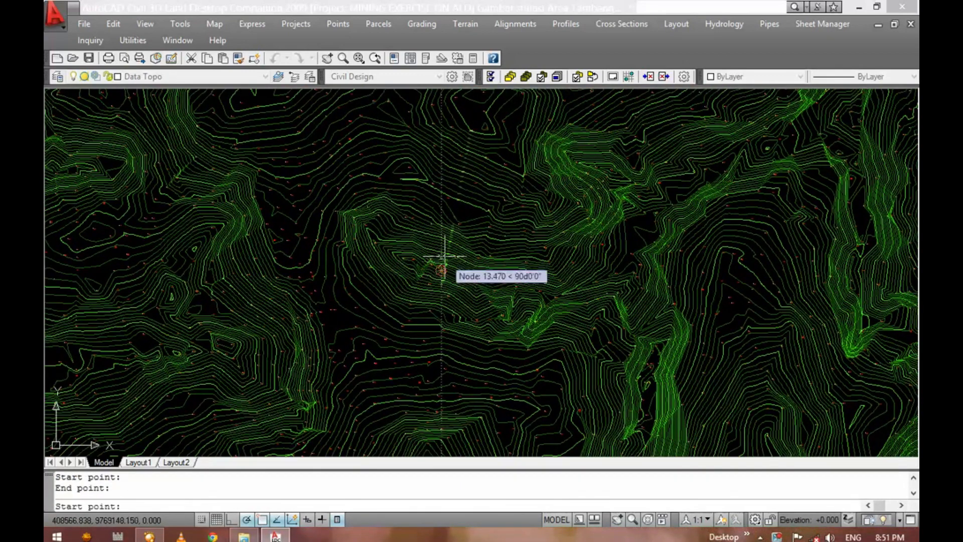
pyautogui.scroll(4, 441, 264)
pyautogui.scroll(-4, 469, 239)
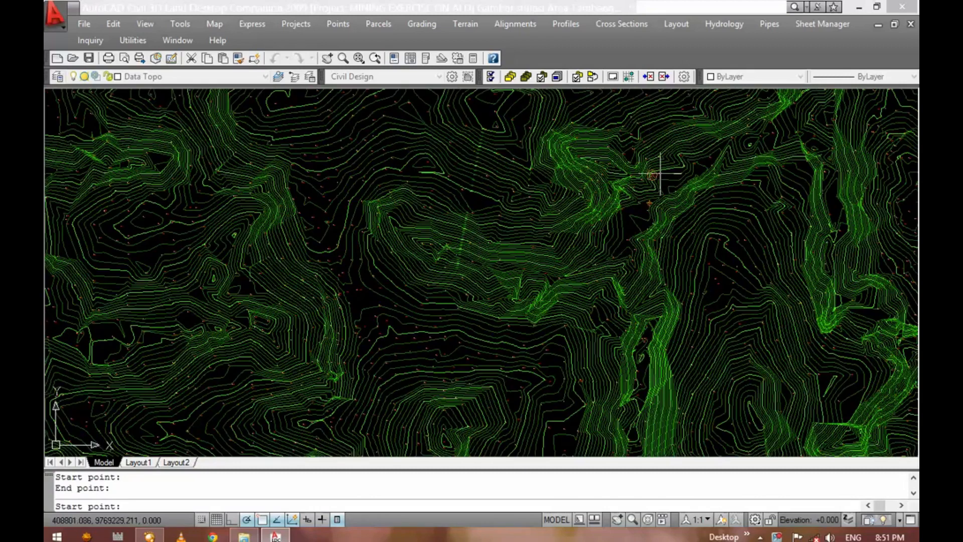
# Step: Label the contours farther east along a diagonal line and a north-south line running south from its end
pyautogui.click(631, 116)
pyautogui.click(709, 194)
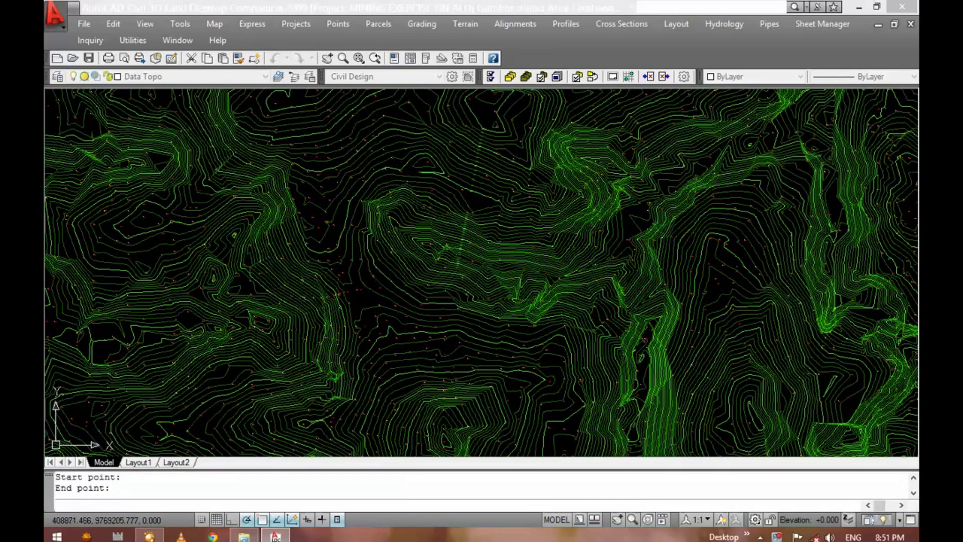
pyautogui.click(715, 197)
pyautogui.click(715, 345)
# Step: Label the contours along a diagonal line running southeast from the steep slope toward the already labelled north-south line
pyautogui.scroll(5, 716, 344)
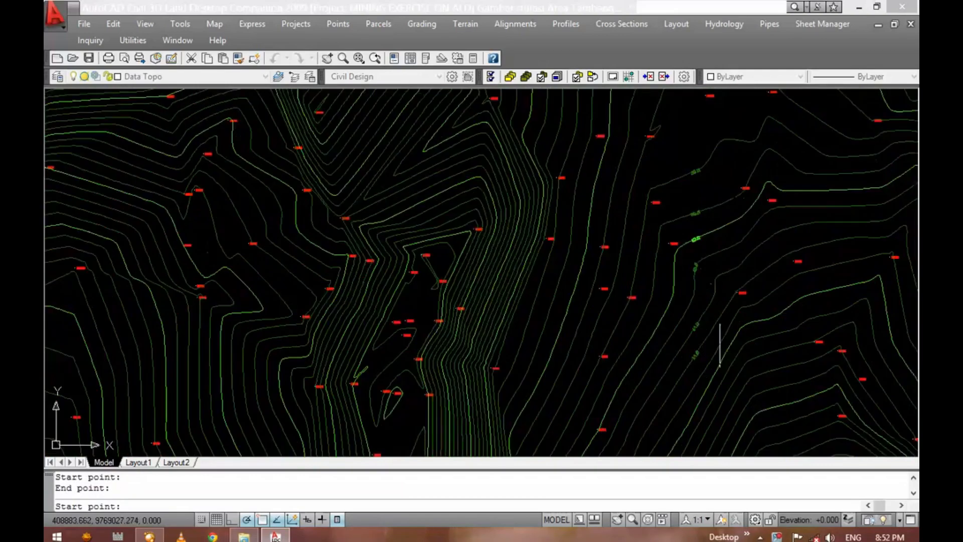
pyautogui.click(404, 255)
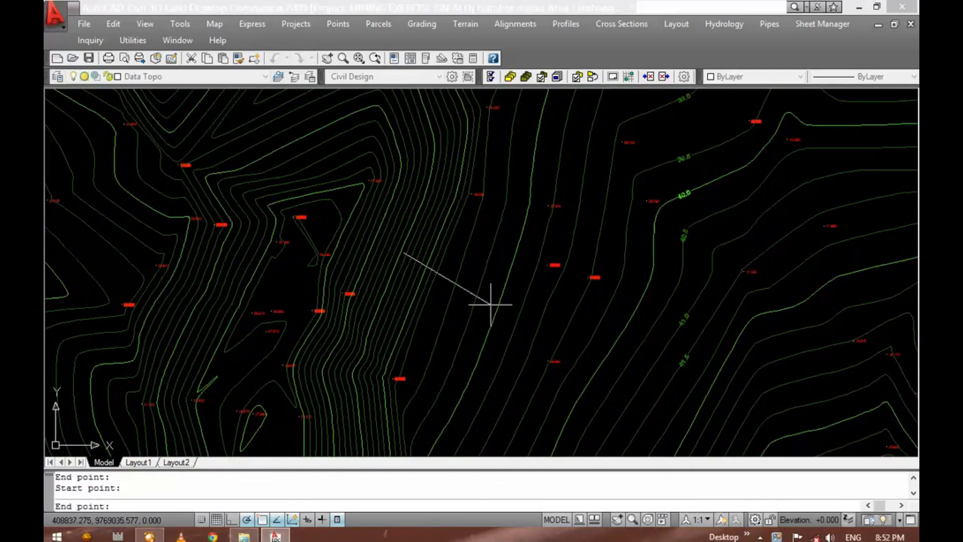
pyautogui.click(675, 436)
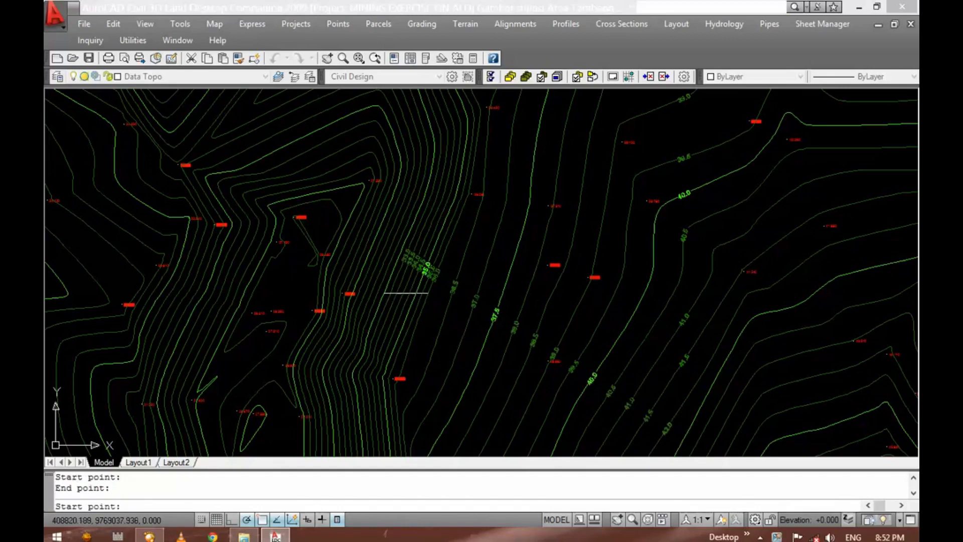
# Step: Label the contours along a long diagonal line running southwest across the western slope, end the labelling and save the drawing
pyautogui.scroll(4, 381, 226)
pyautogui.moveTo(469, 207); pyautogui.dragTo(612, 224, button='middle')
pyautogui.scroll(-4, 612, 224)
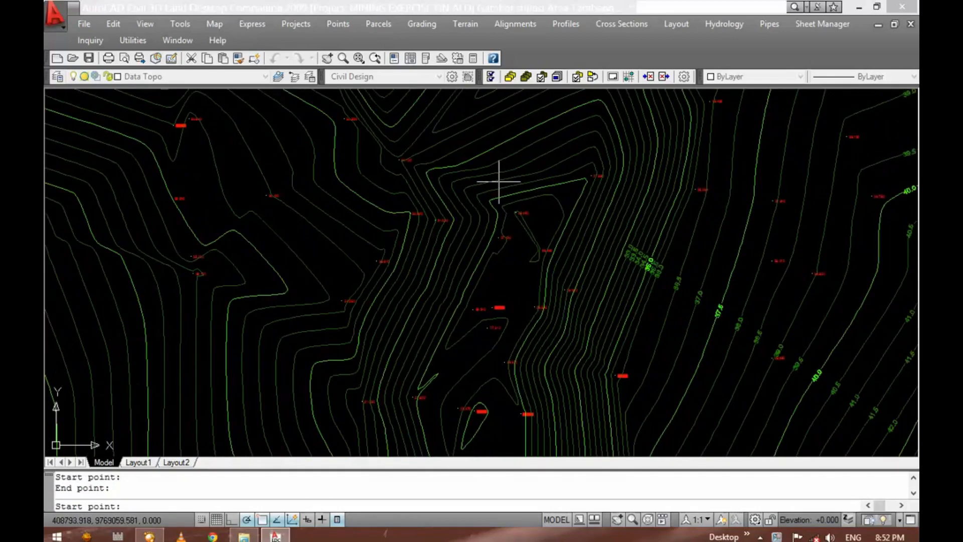
pyautogui.scroll(-3, 505, 189)
pyautogui.click(514, 141)
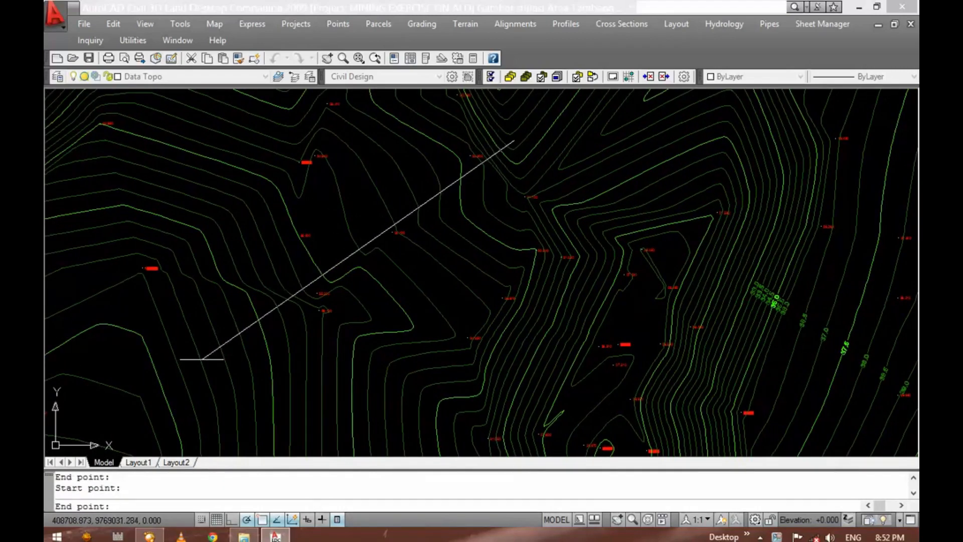
pyautogui.click(174, 364)
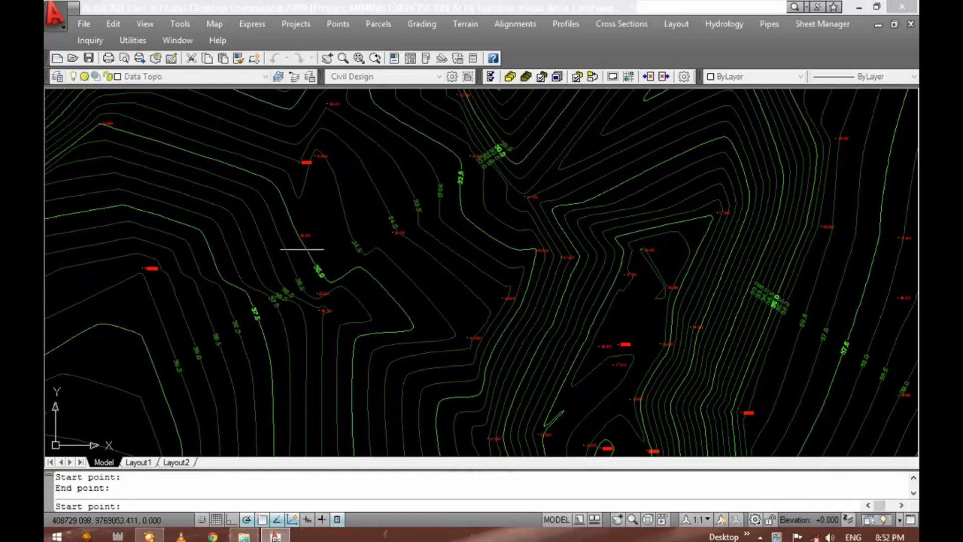
pyautogui.press('Return')
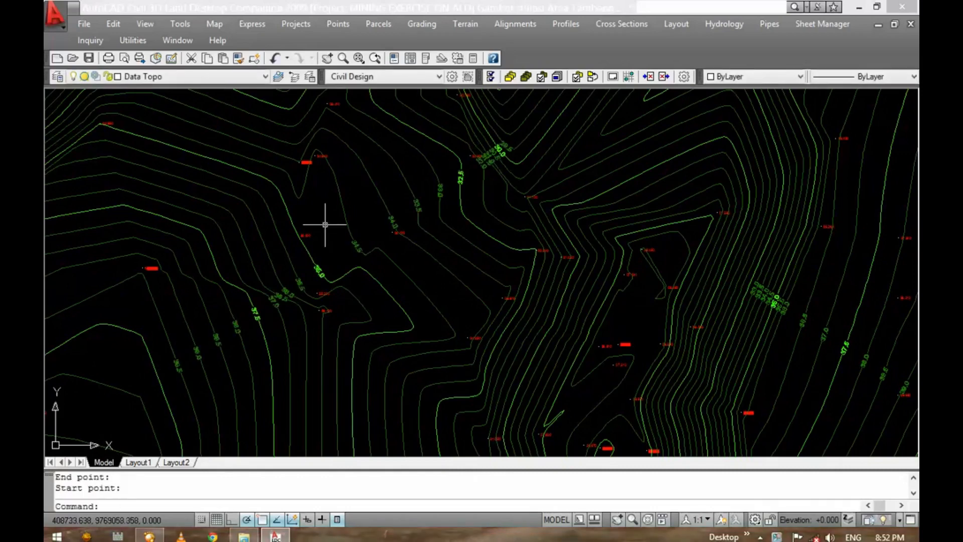
pyautogui.click(90, 58)
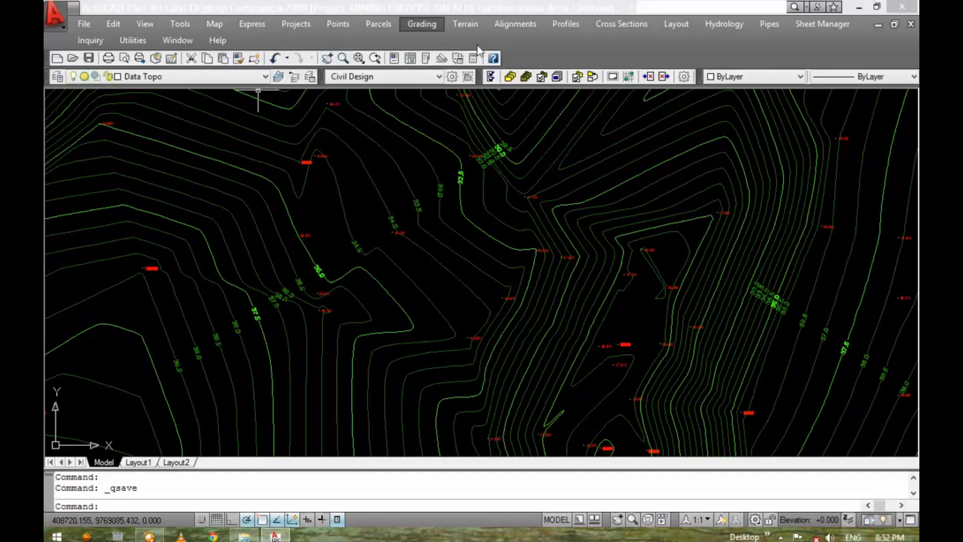
# Step: Start 2D-solid elevation banding of the surface with the layer prefix TOPO- and skirt creation enabled
pyautogui.click(358, 58)
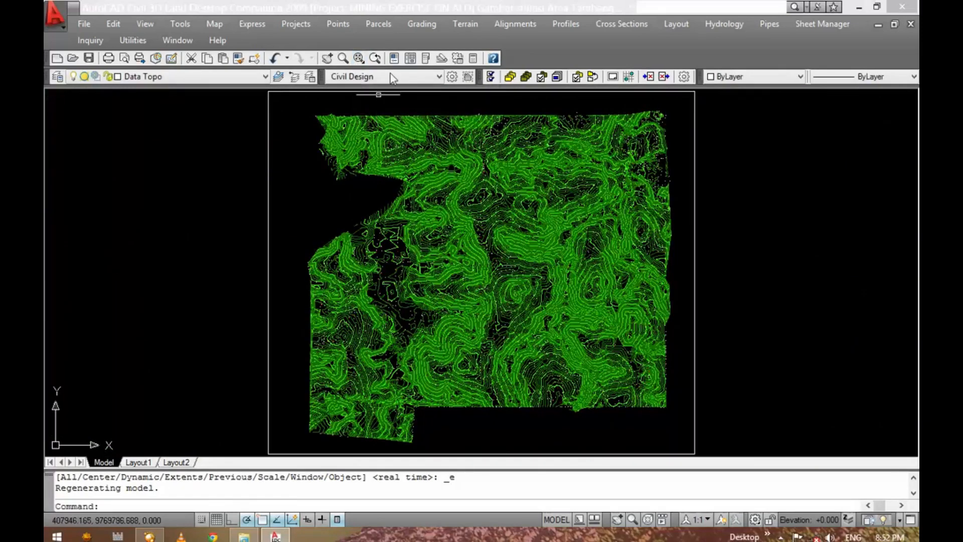
pyautogui.click(466, 23)
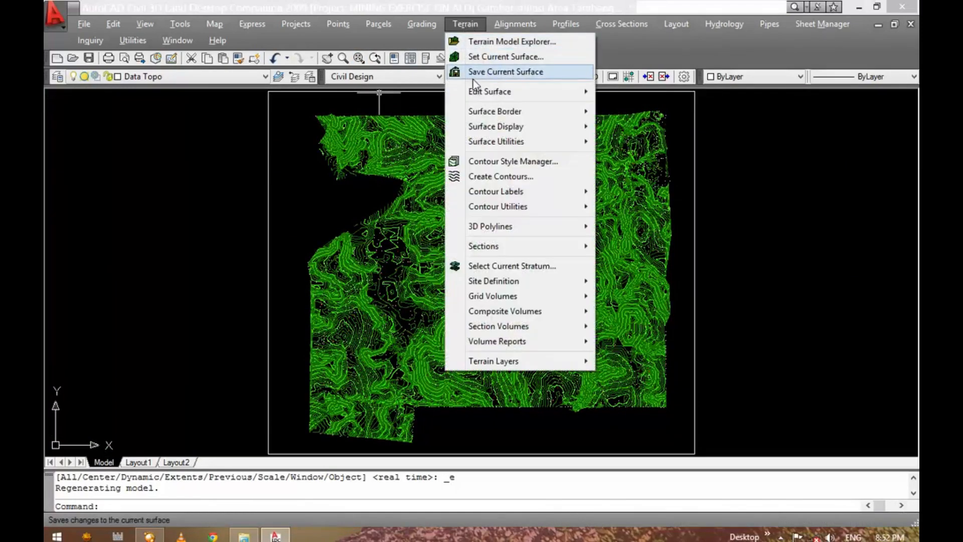
pyautogui.moveTo(544, 126)
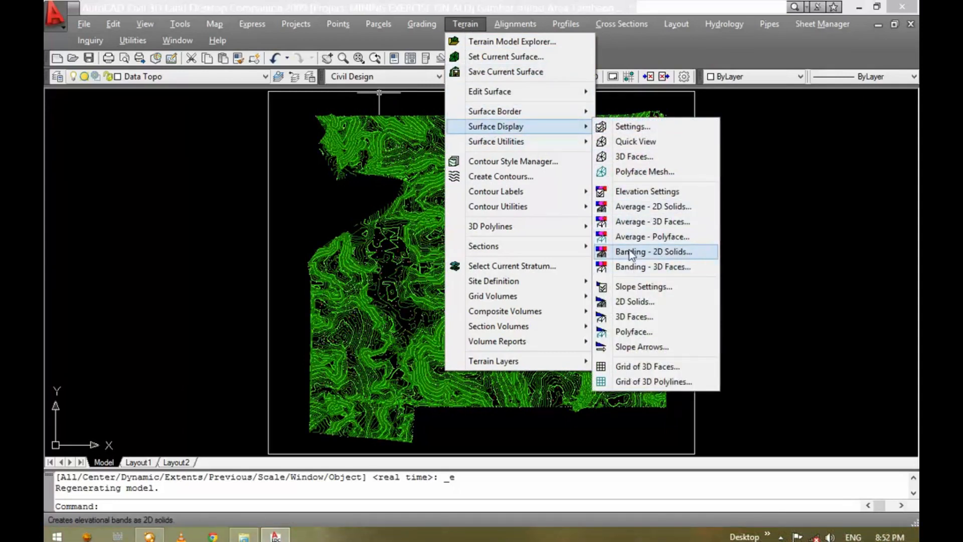
pyautogui.click(654, 251)
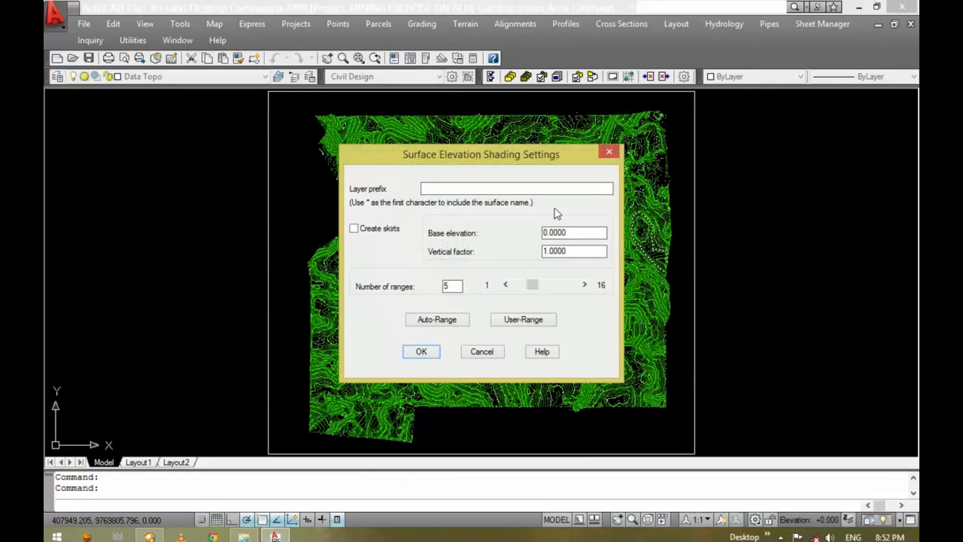
pyautogui.moveTo(477, 158); pyautogui.dragTo(220, 122)
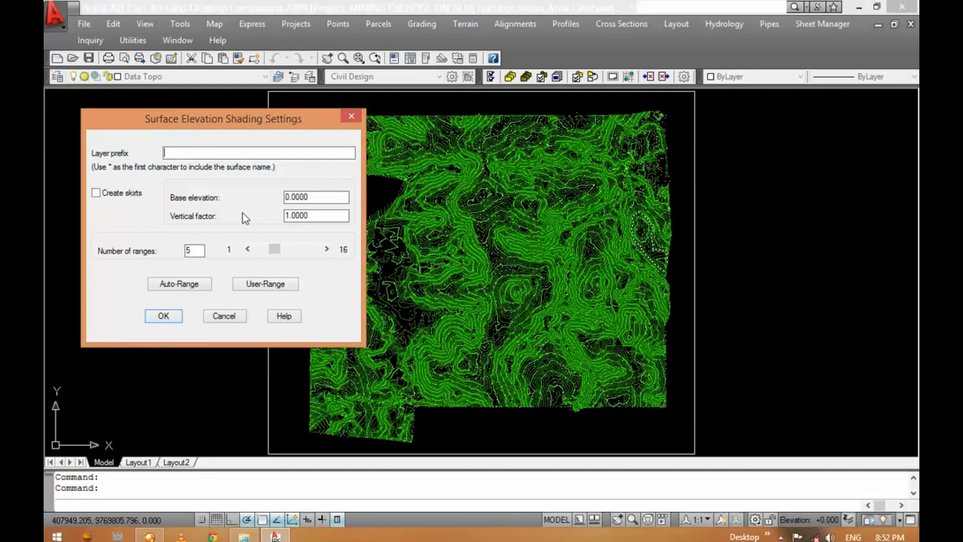
pyautogui.write('TOPO-')
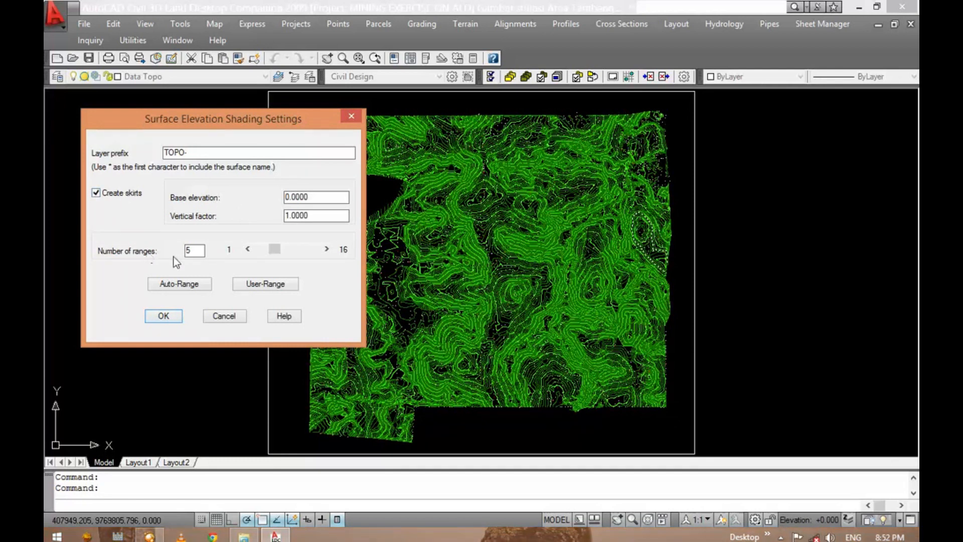
# Step: Auto-range the five elevation bands using the terrain limits and name the first range's layer aaaa
pyautogui.click(195, 285)
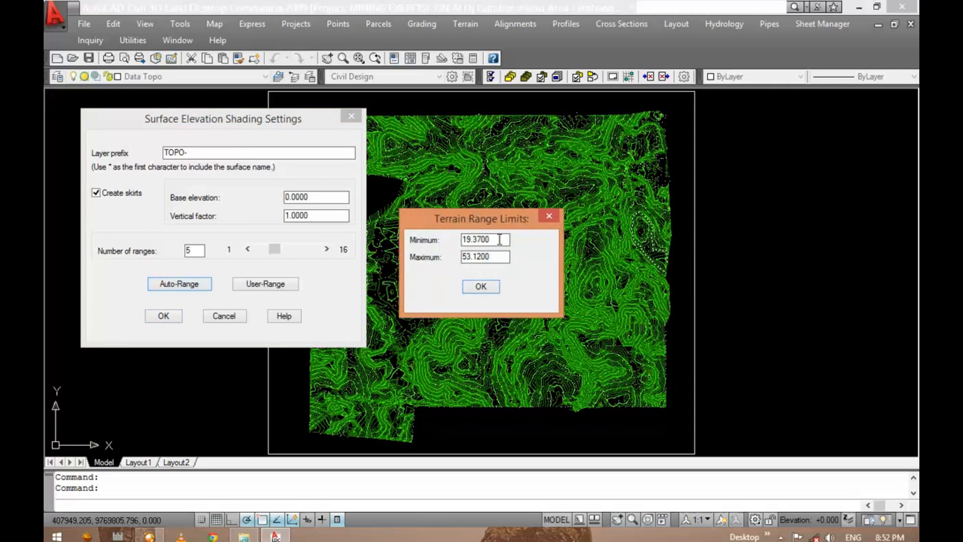
pyautogui.click(481, 287)
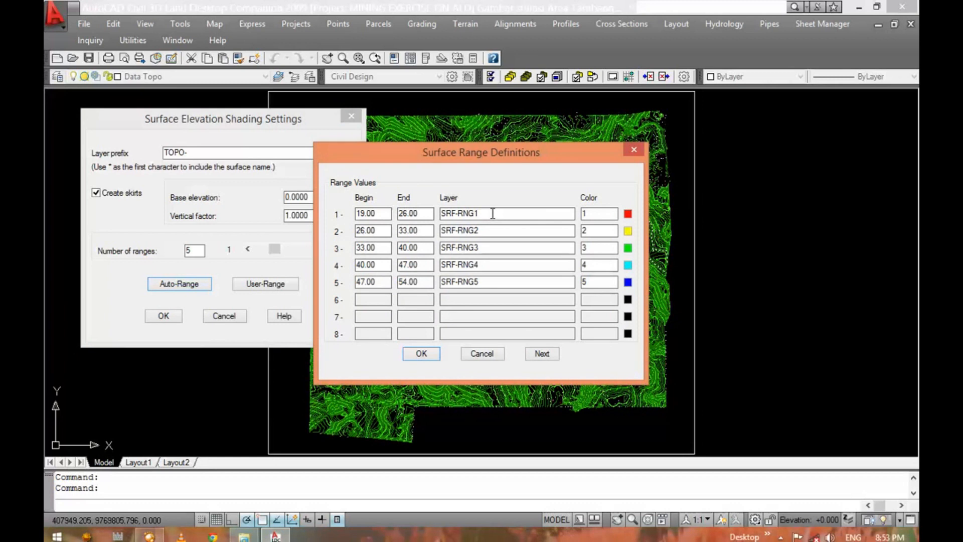
pyautogui.moveTo(489, 214); pyautogui.dragTo(430, 215)
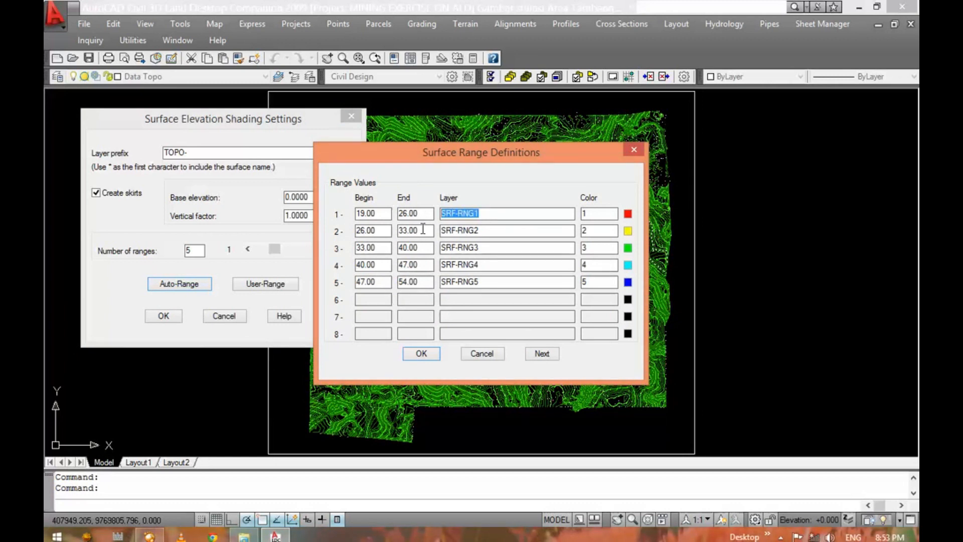
pyautogui.press('Delete')
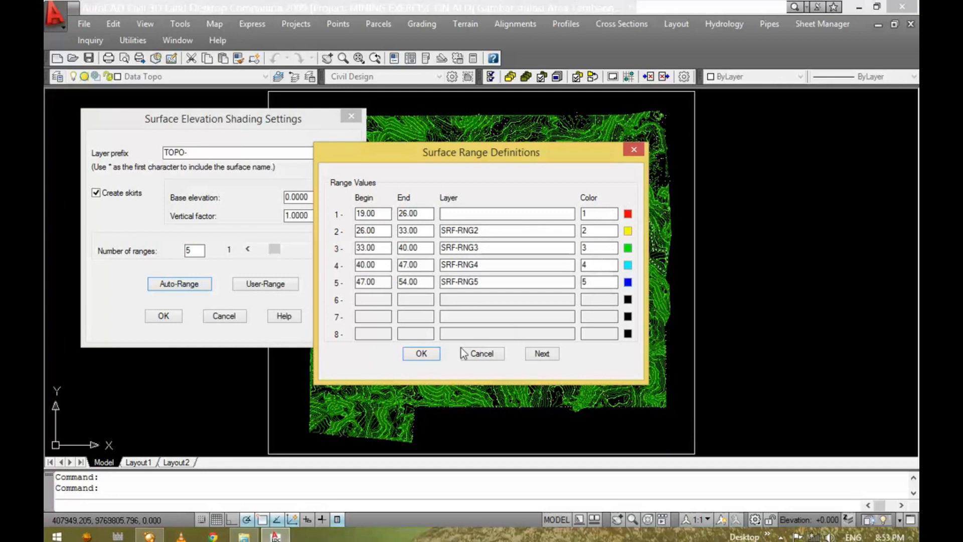
pyautogui.click(425, 355)
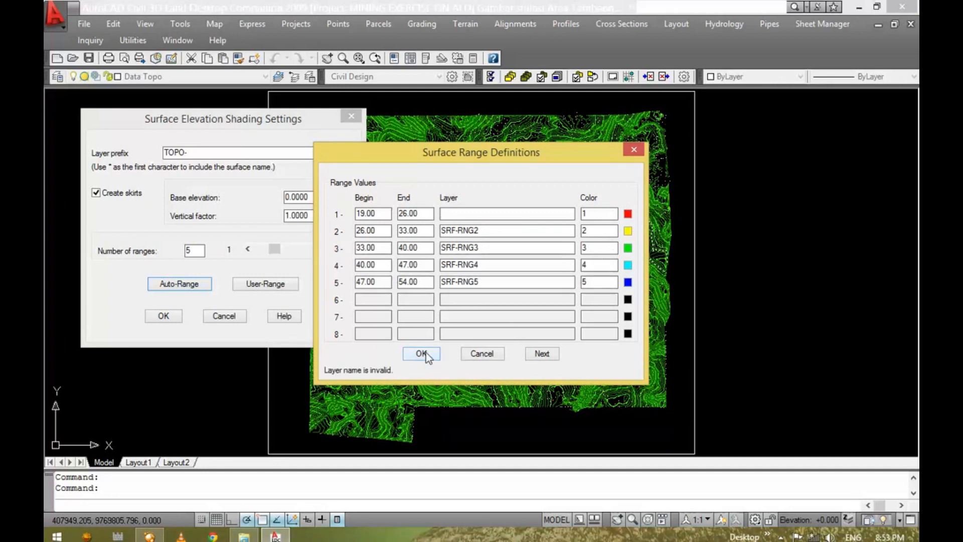
pyautogui.write('aaaa')
pyautogui.click(430, 356)
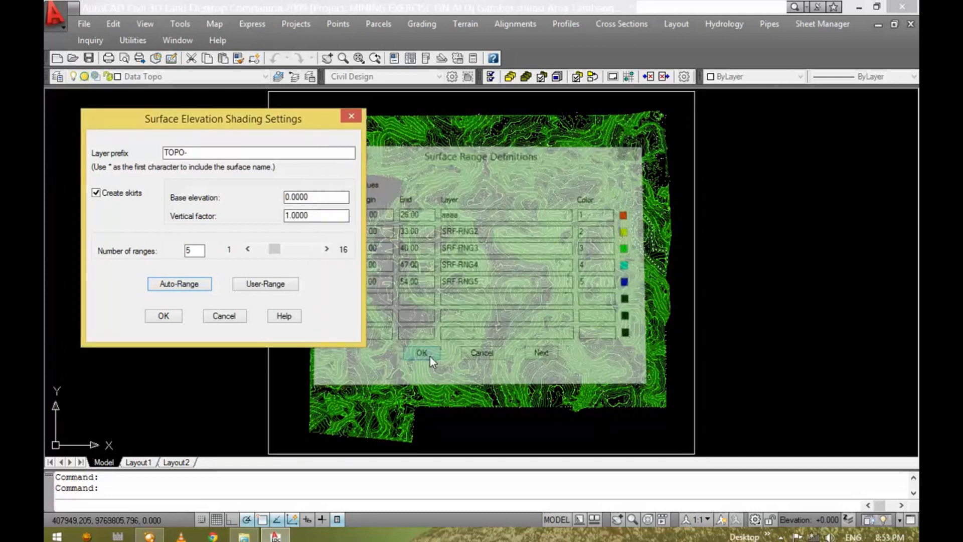
# Step: Generate the elevation banding, agreeing to erase the old border/skirt view and the old range view
pyautogui.click(163, 316)
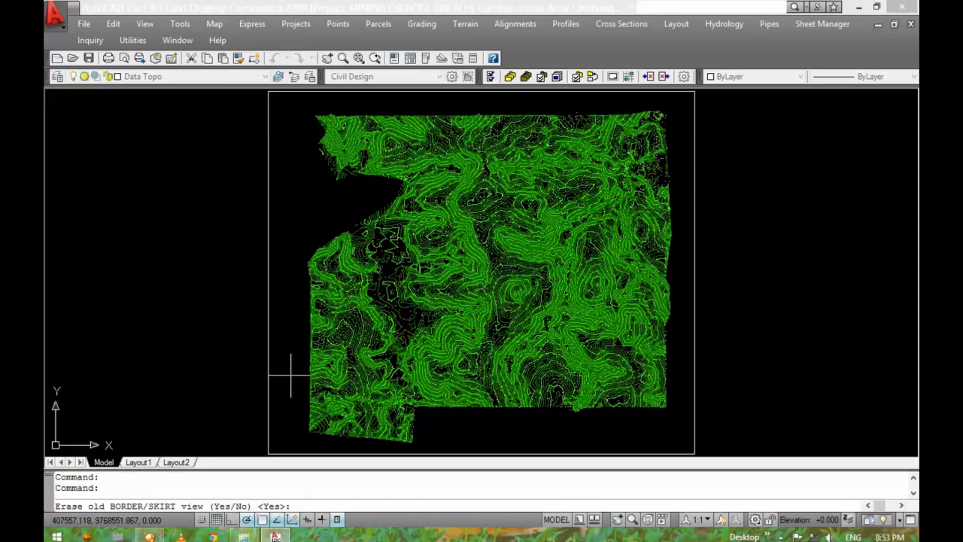
pyautogui.press('Return')
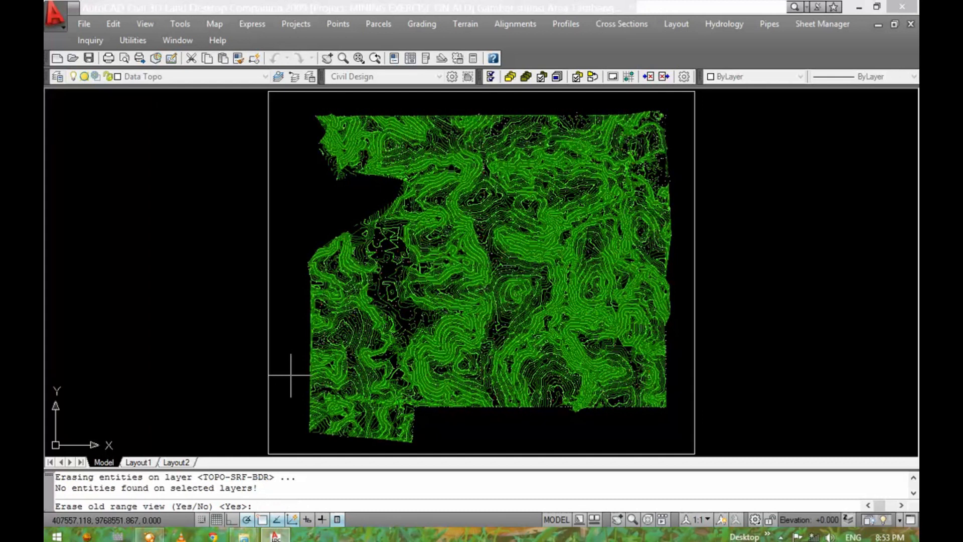
pyautogui.press('Return')
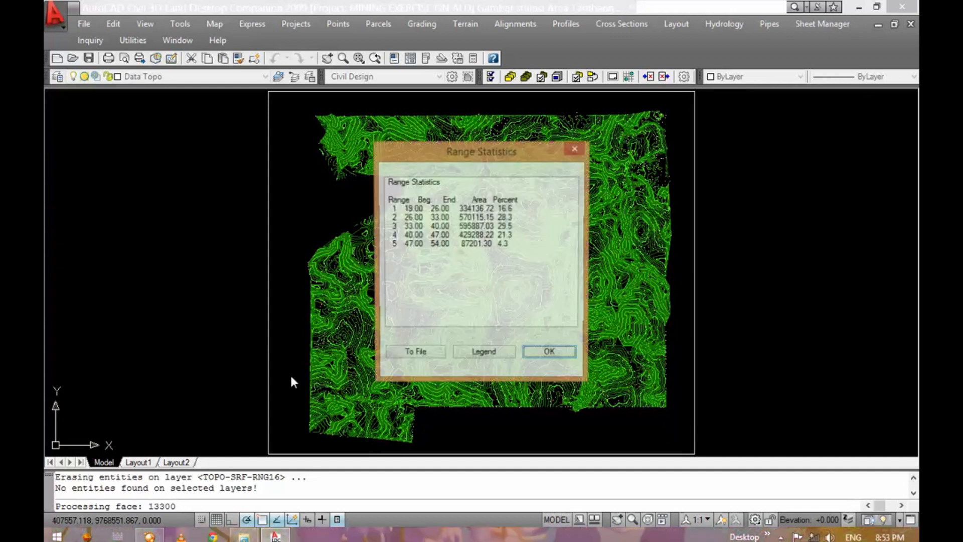
# Step: Create a surface legend titled BANDING 2D OF TOPO MINE with the columns Color, Begin, End, % and Area
pyautogui.click(477, 356)
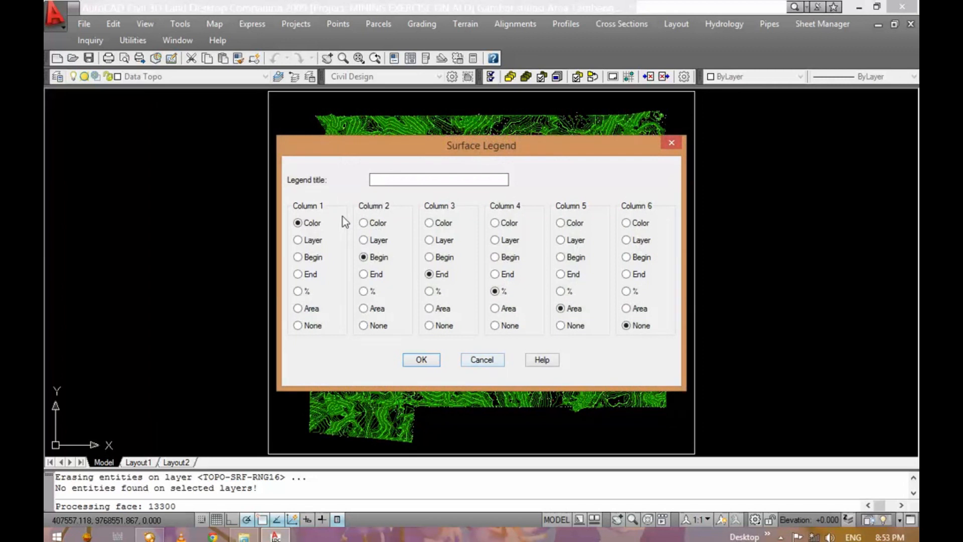
pyautogui.moveTo(360, 145); pyautogui.dragTo(188, 124)
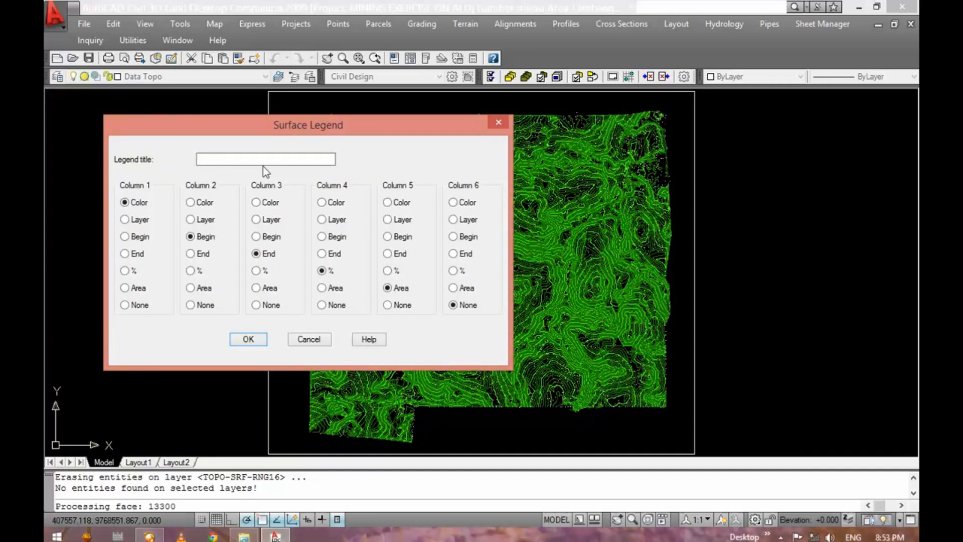
pyautogui.write('BANDIN')
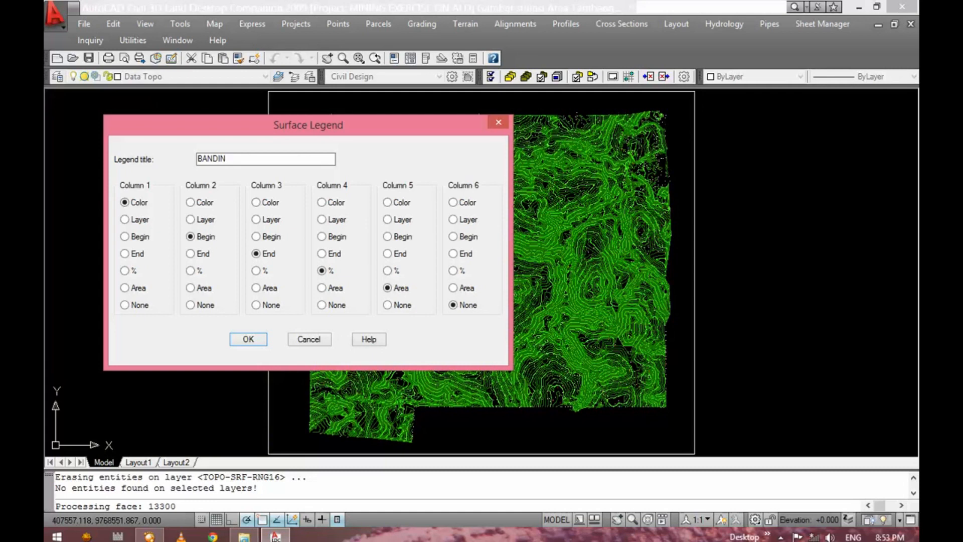
pyautogui.write('G 2D OF TOPO MINE')
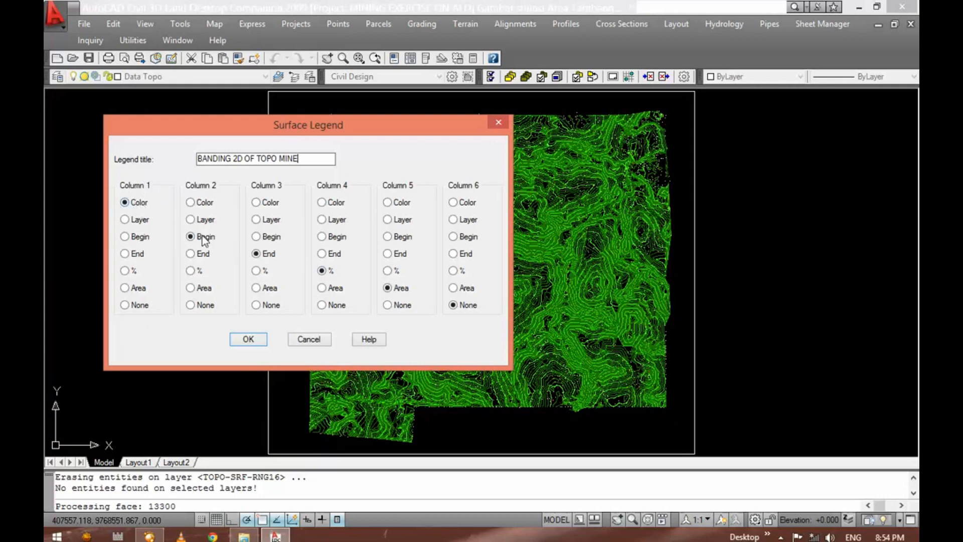
pyautogui.click(249, 340)
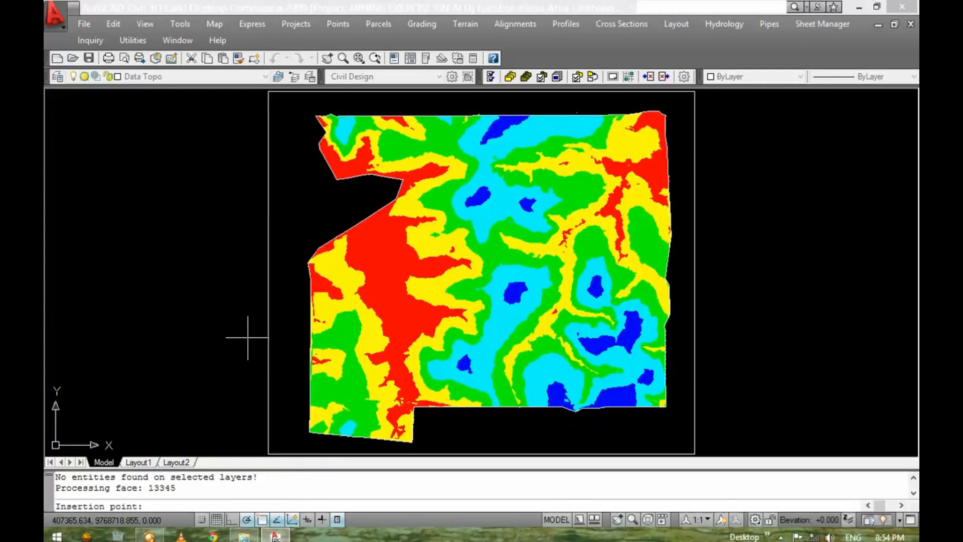
# Step: Place the surface legend just below the lower-right corner of the banded surface, inside the rectangular frame
pyautogui.moveTo(436, 421); pyautogui.dragTo(320, 296, button='middle')
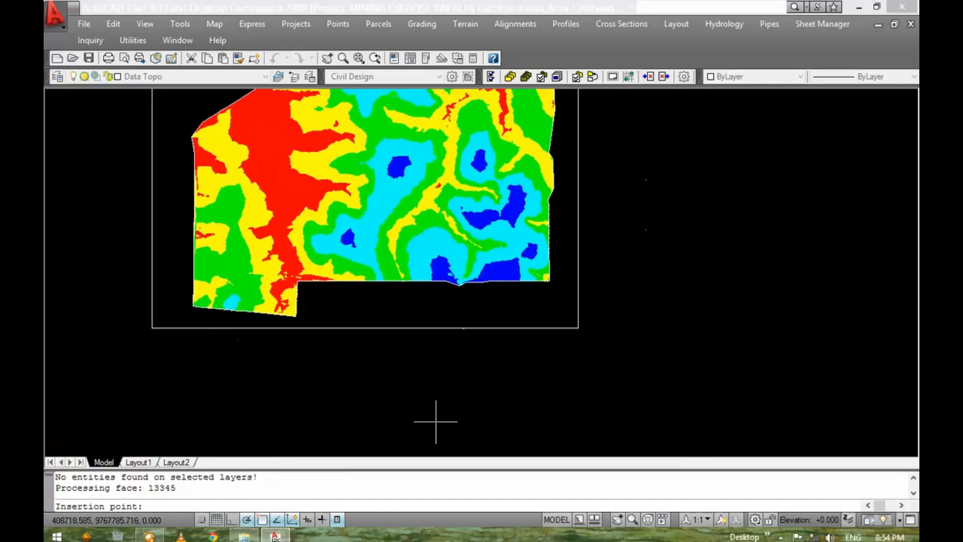
pyautogui.scroll(3, 552, 316)
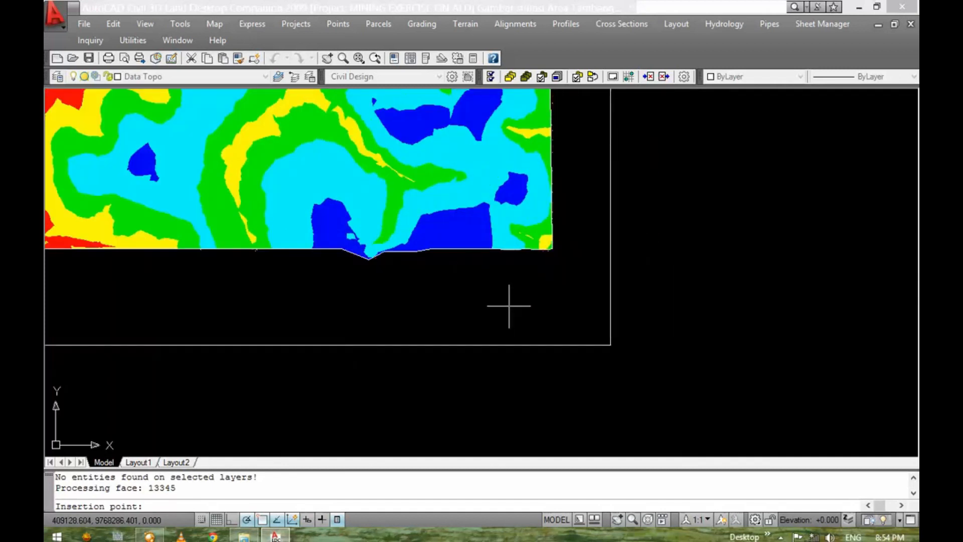
pyautogui.scroll(4, 505, 302)
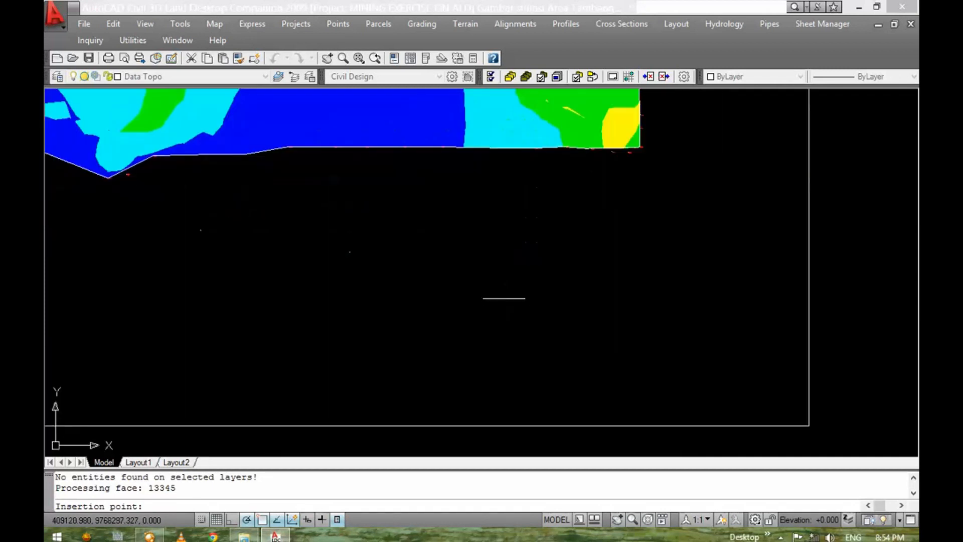
pyautogui.click(497, 252)
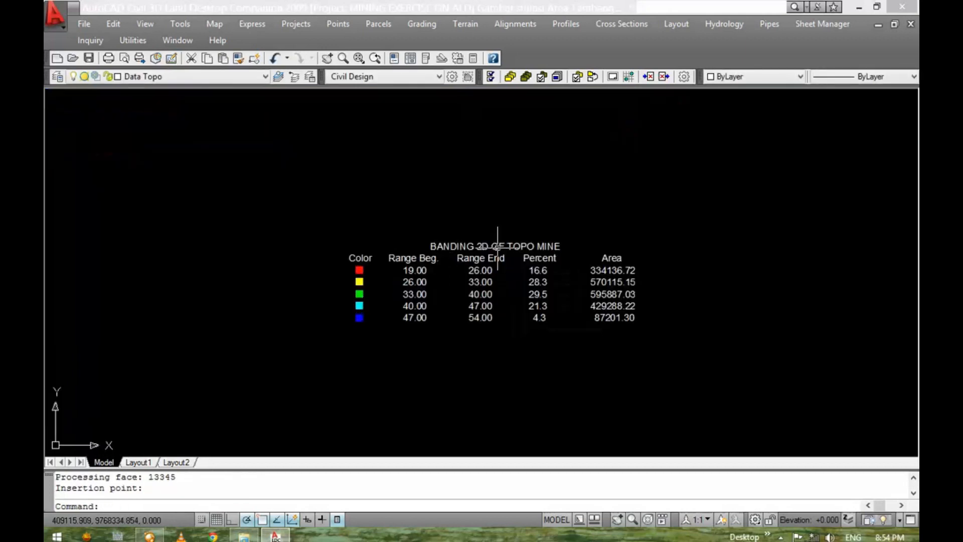
# Step: Examine the inserted legend table, its placement relative to the whole banded surface, and the drawing's layer list
pyautogui.scroll(1, 497, 252)
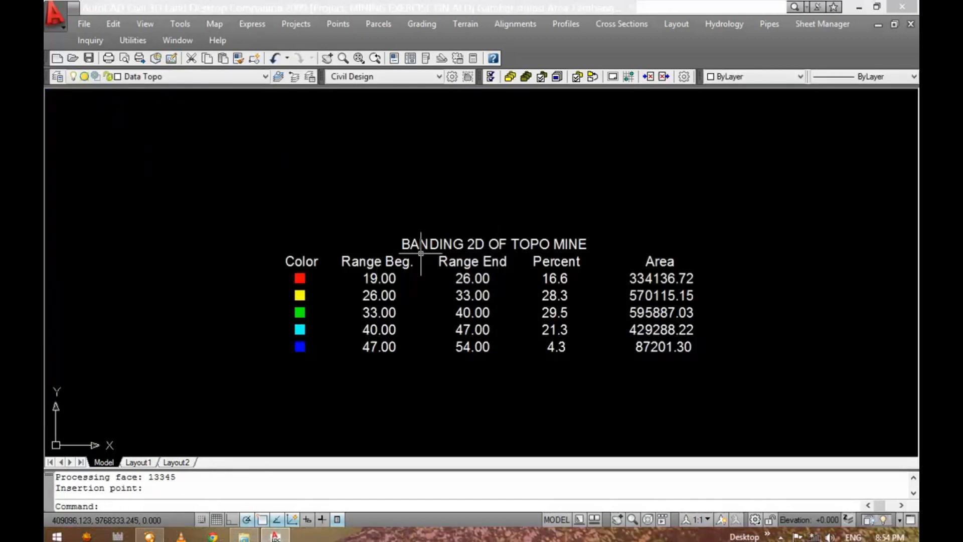
pyautogui.scroll(1, 549, 244)
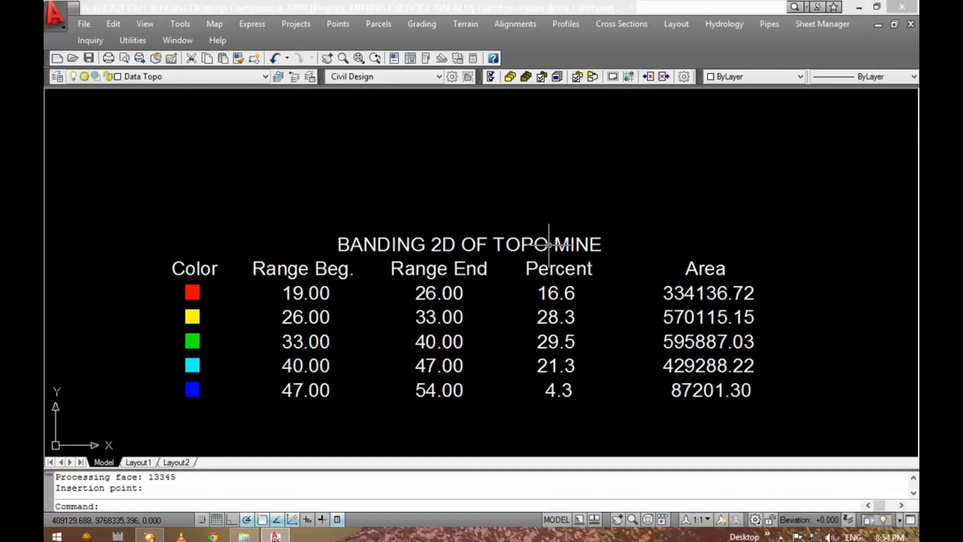
pyautogui.moveTo(531, 204); pyautogui.dragTo(697, 337, button='middle')
pyautogui.scroll(-6, 544, 175)
pyautogui.scroll(-1, 696, 336)
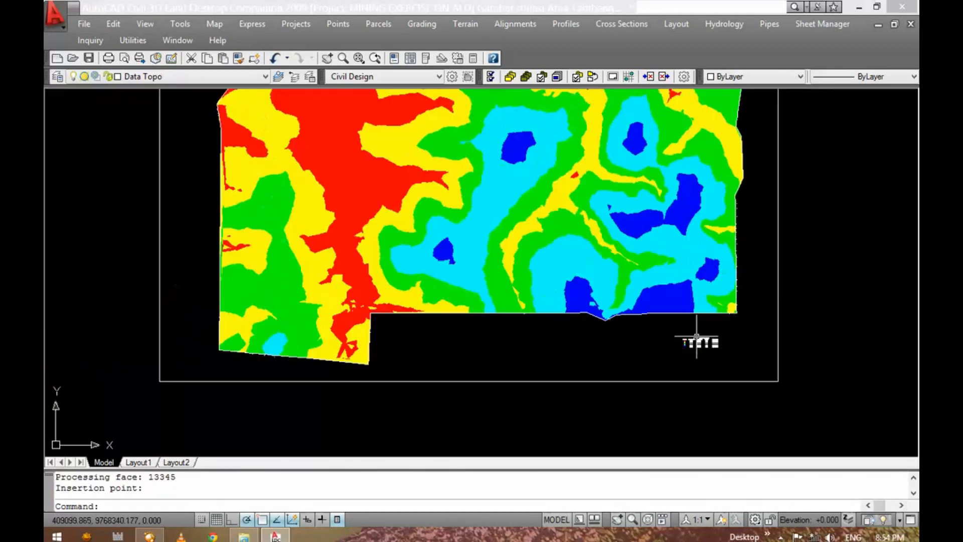
pyautogui.moveTo(620, 169); pyautogui.dragTo(632, 250, button='middle')
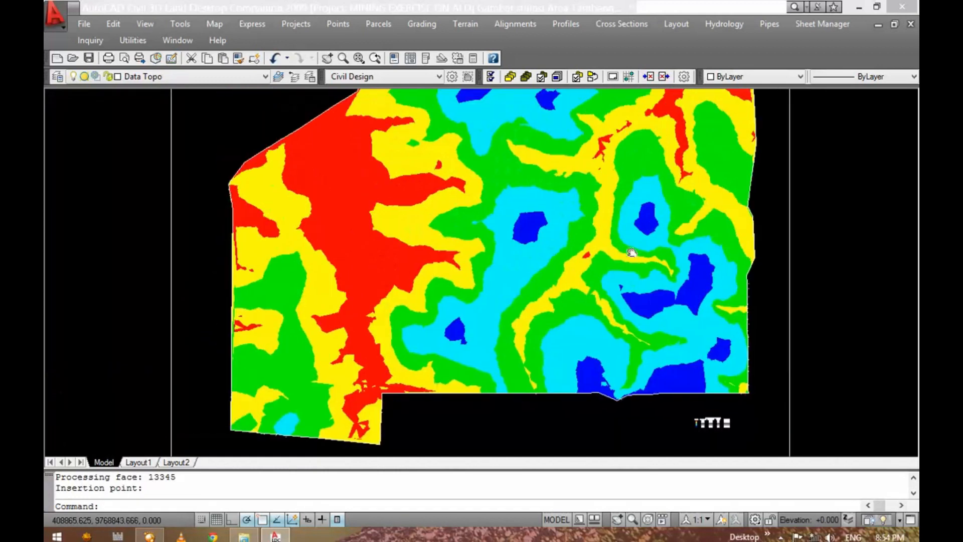
pyautogui.click(360, 58)
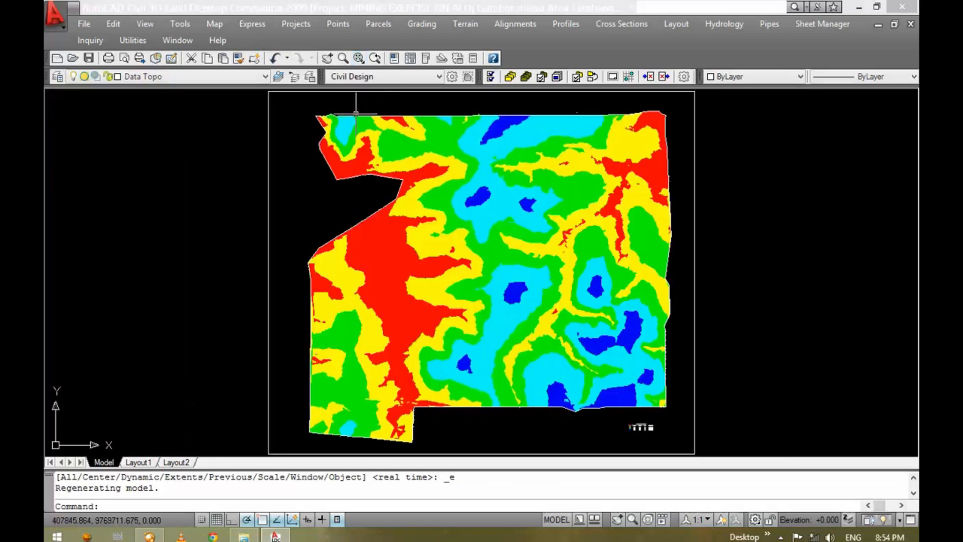
pyautogui.click(235, 77)
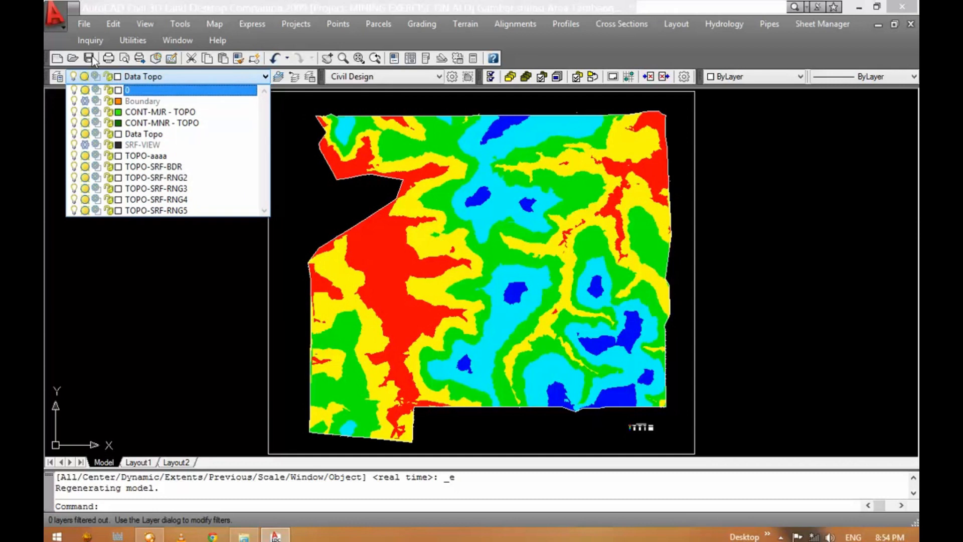
pyautogui.click(173, 76)
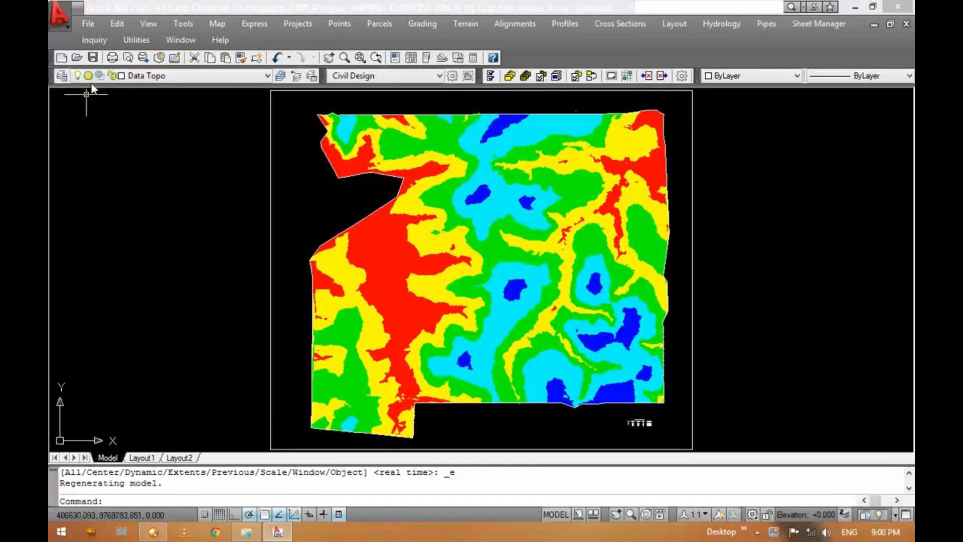
# Step: Turn off all layers of the drawing, including the current one
pyautogui.click(64, 77)
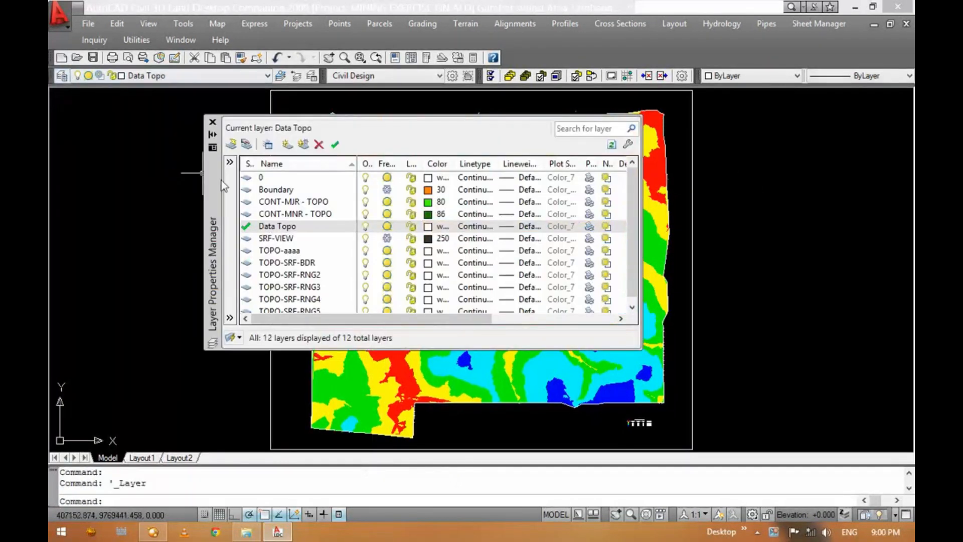
pyautogui.rightClick(288, 203)
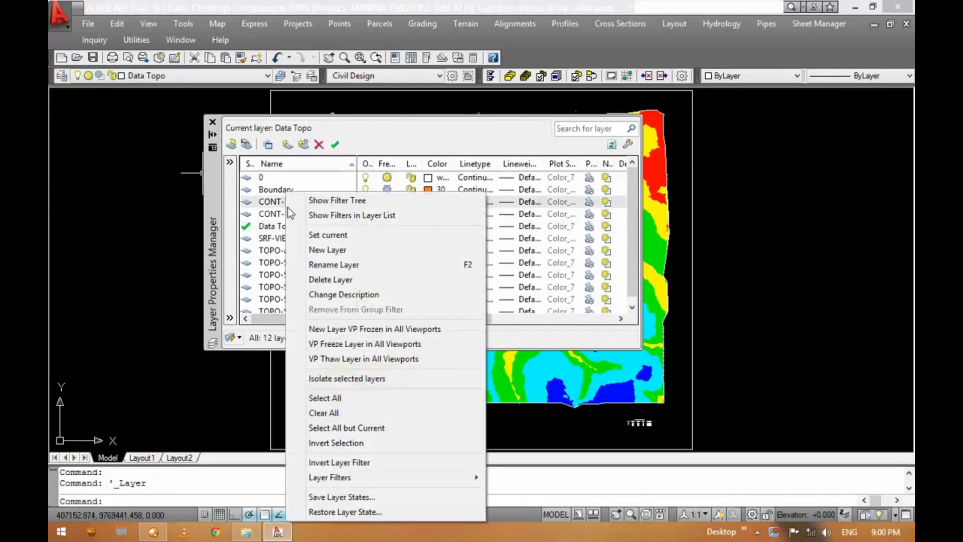
pyautogui.click(324, 396)
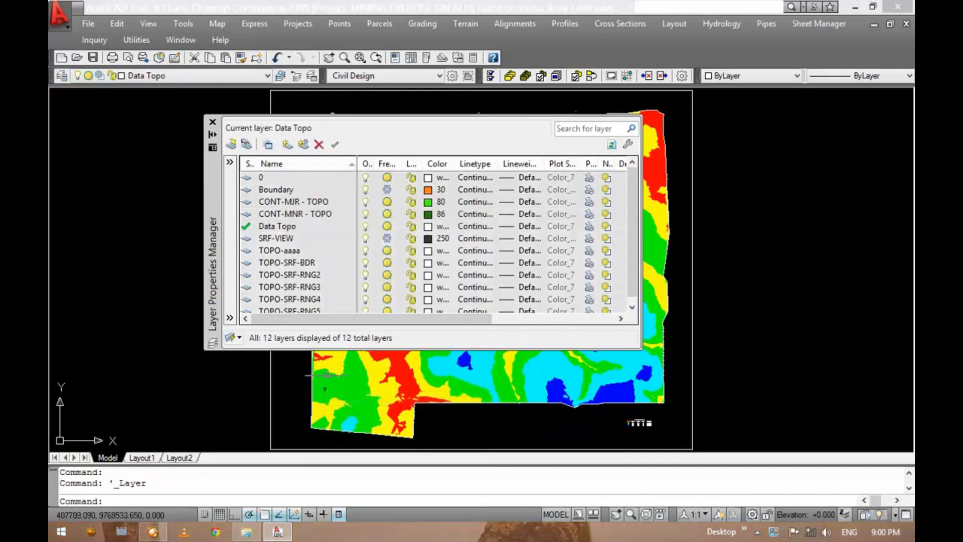
pyautogui.click(371, 250)
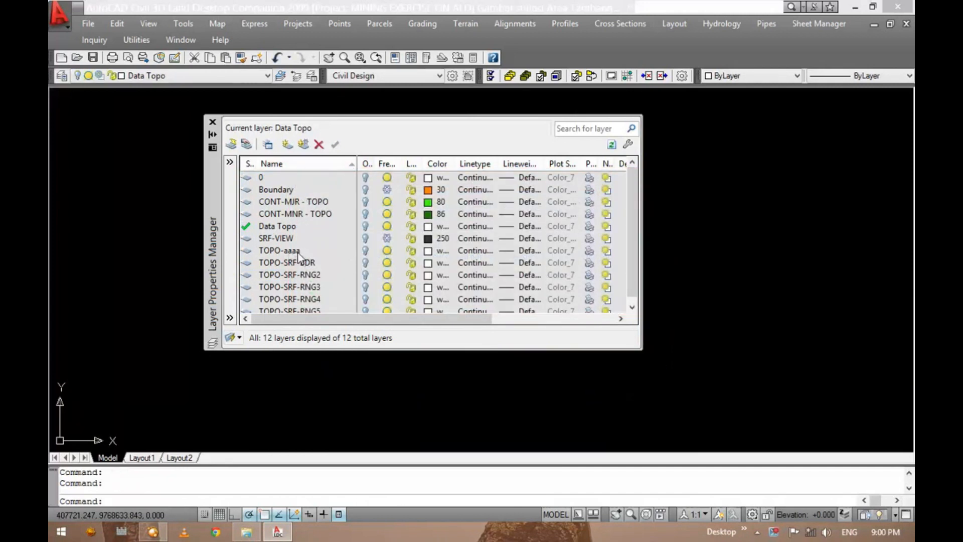
# Step: Turn on only the banding layers TOPO-aaaa, TOPO-SRF-BDR and TOPO-SRF-RNG2 through TOPO-SRF-RNG5
pyautogui.click(347, 248)
pyautogui.click(365, 251)
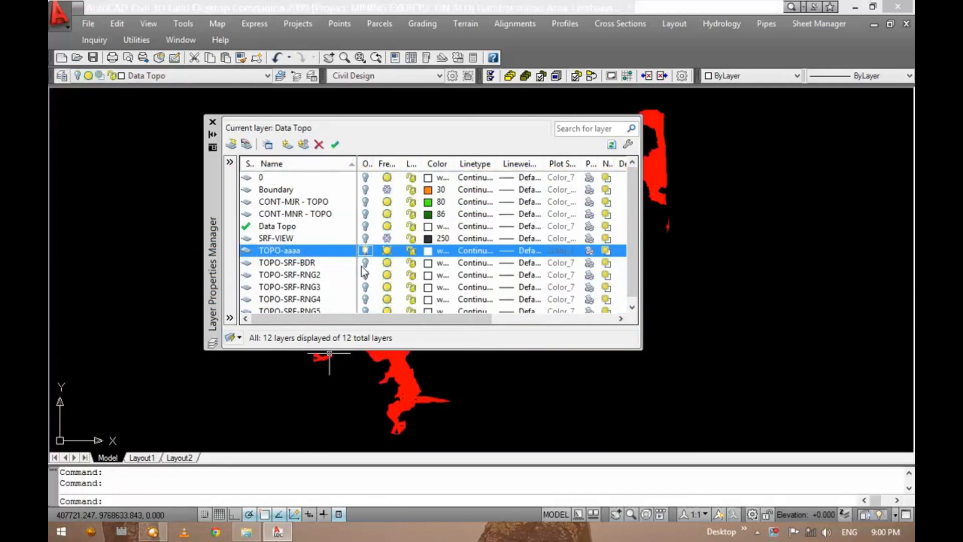
pyautogui.click(366, 263)
pyautogui.click(366, 275)
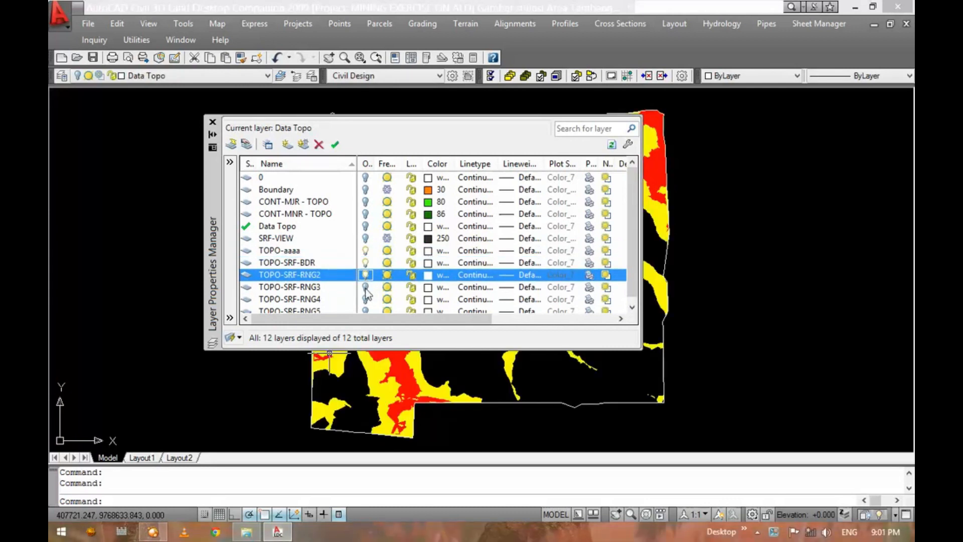
pyautogui.click(366, 287)
pyautogui.click(366, 299)
pyautogui.scroll(-1, 365, 297)
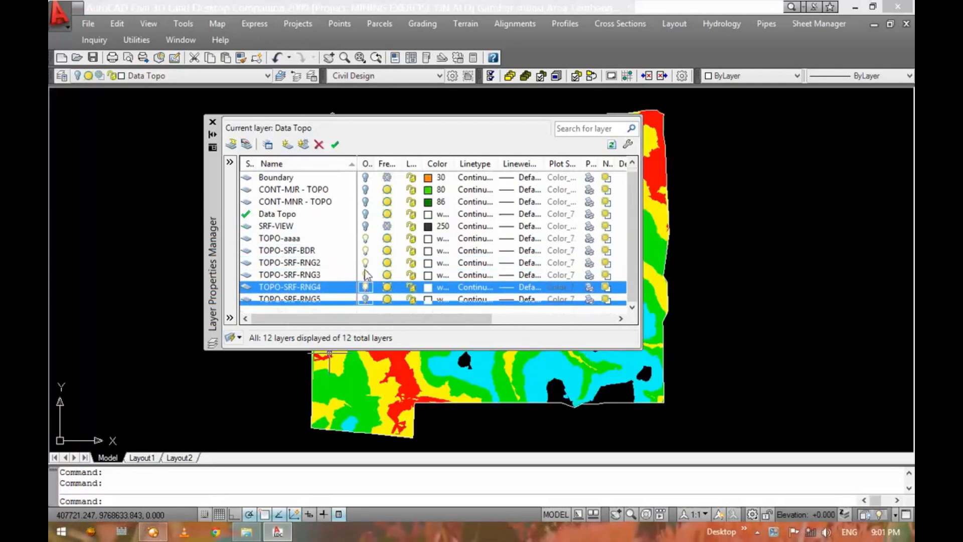
pyautogui.click(366, 300)
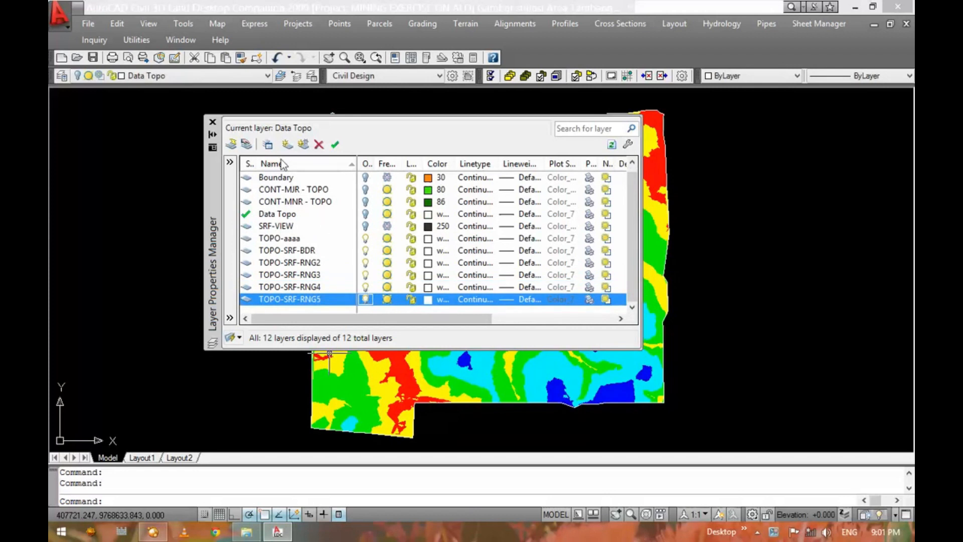
pyautogui.click(213, 122)
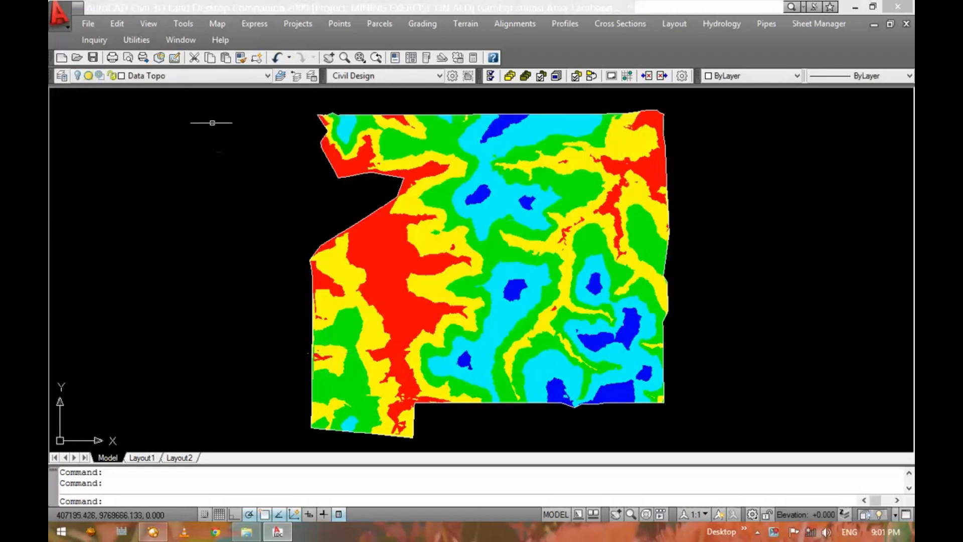
# Step: Select the entire elevation banding and send it to the back of the draw order
pyautogui.scroll(-1, 226, 104)
pyautogui.click(232, 96)
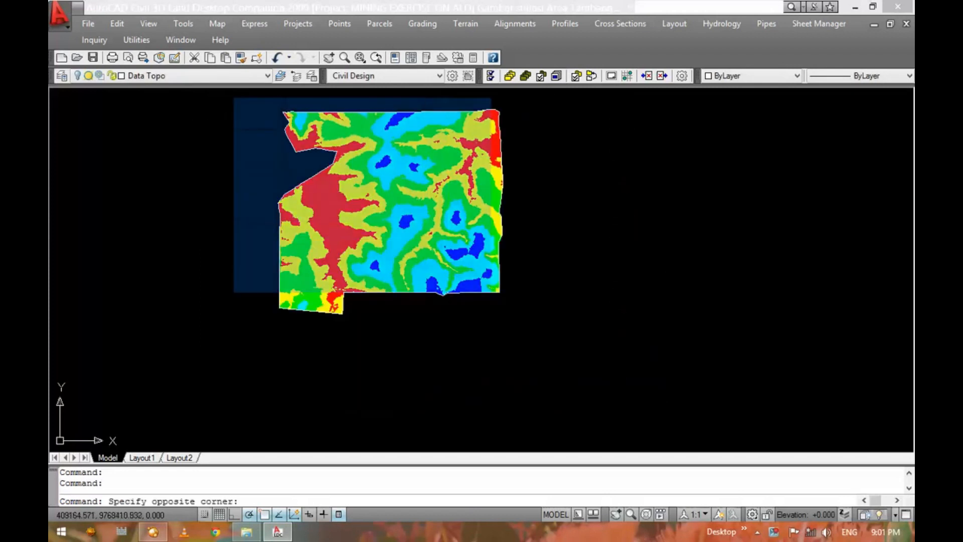
pyautogui.click(552, 366)
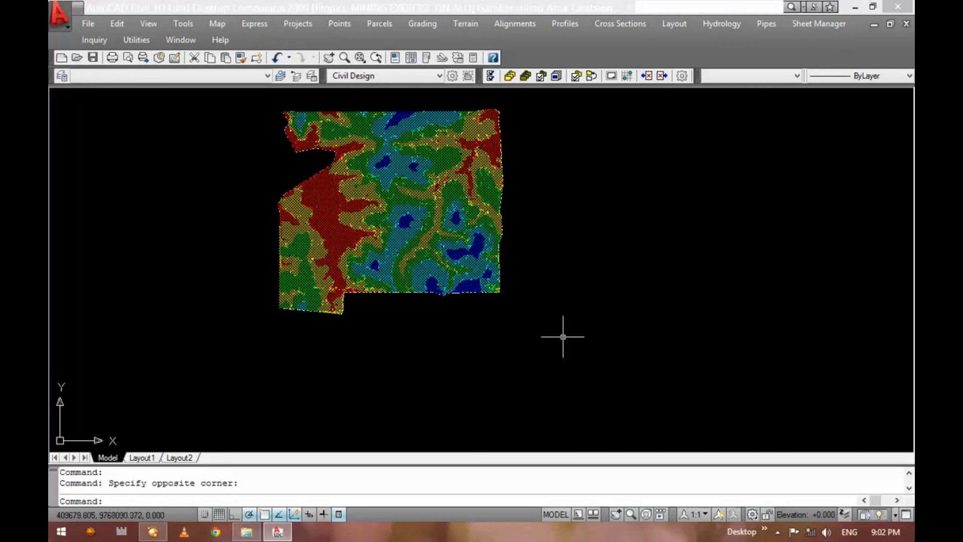
pyautogui.rightClick(379, 221)
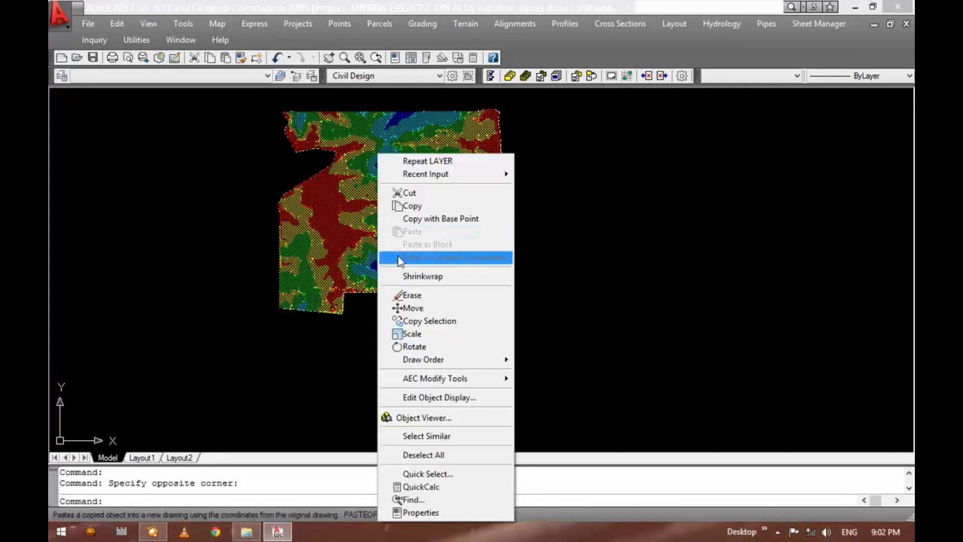
pyautogui.moveTo(481, 363)
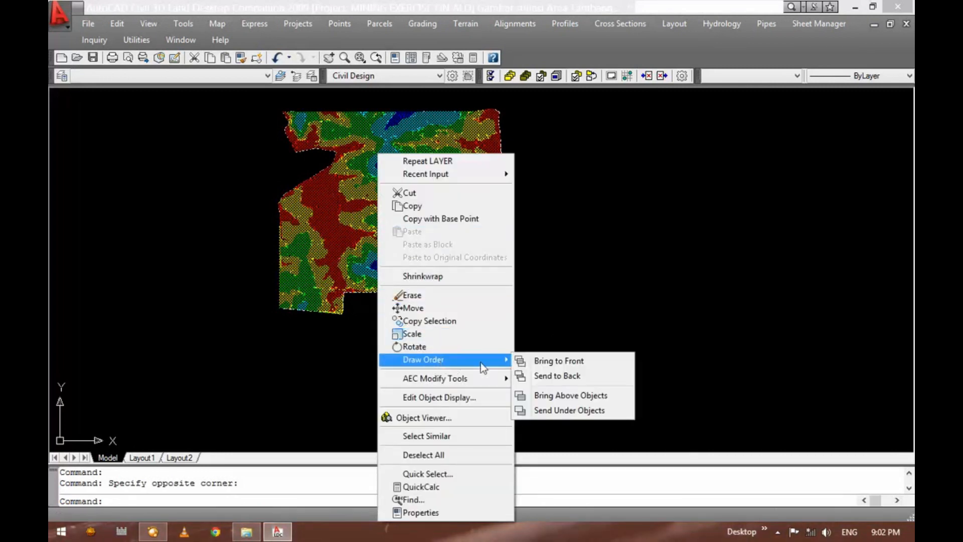
pyautogui.click(558, 375)
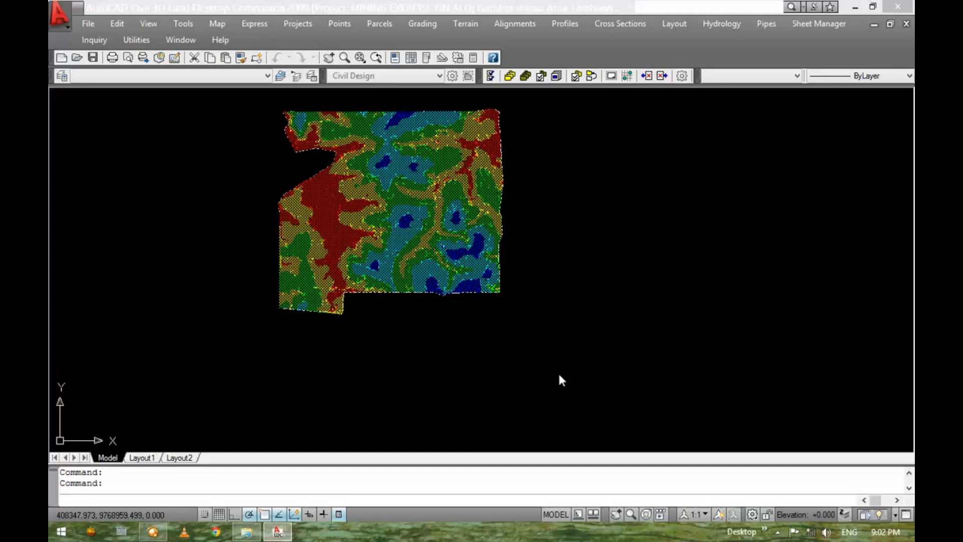
# Step: Turn all layers of the drawing back on and close the layer manager
pyautogui.click(61, 75)
pyautogui.rightClick(257, 194)
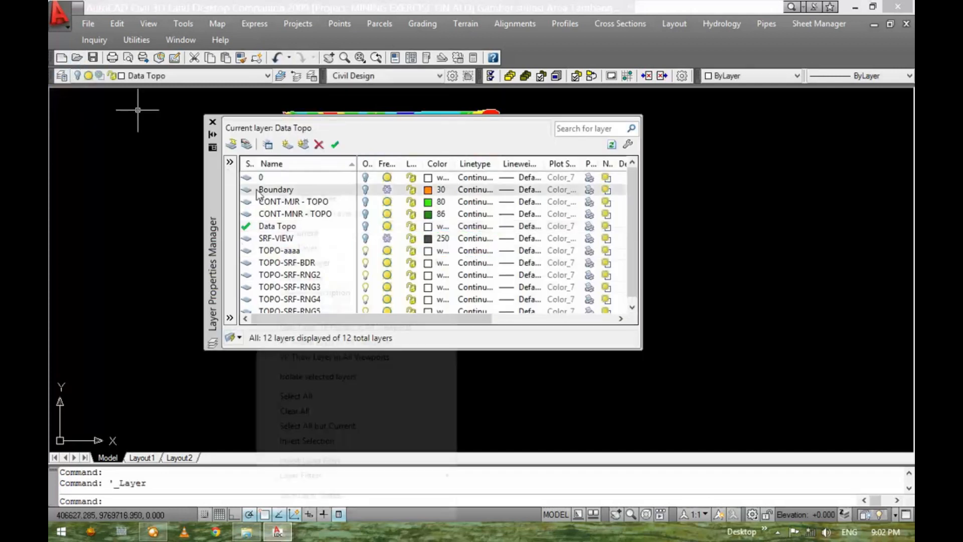
pyautogui.click(307, 395)
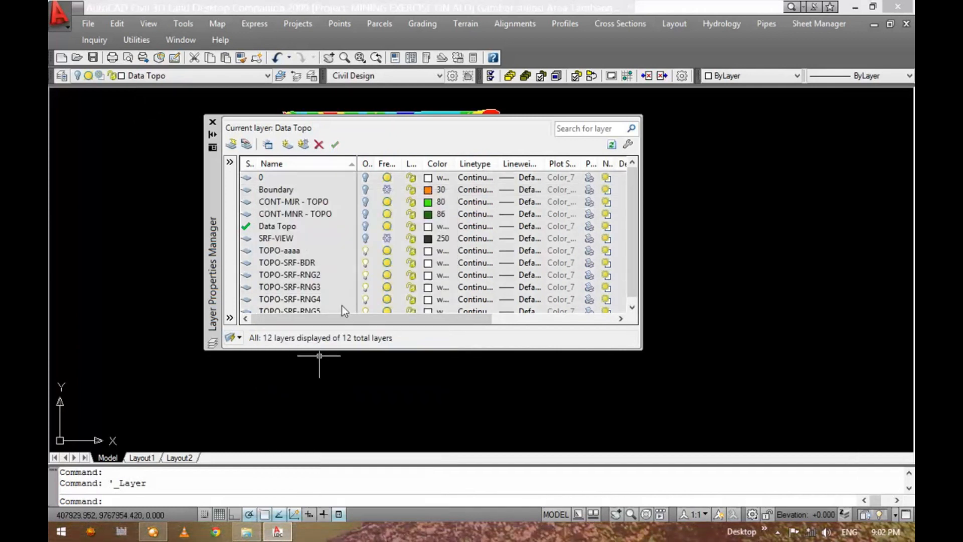
pyautogui.click(366, 242)
pyautogui.click(296, 238)
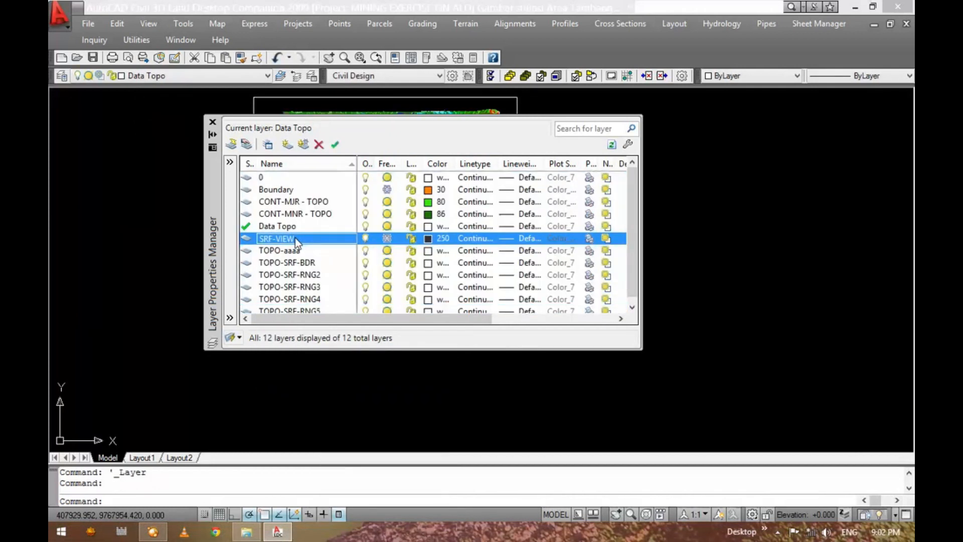
pyautogui.click(212, 121)
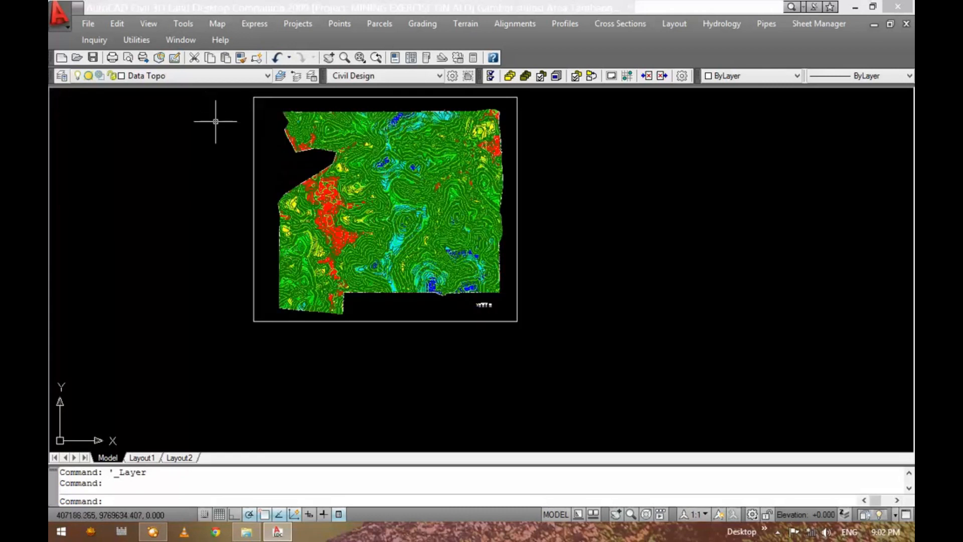
# Step: Inspect the contours over the color bands and save the drawing
pyautogui.scroll(3, 363, 219)
pyautogui.scroll(4, 362, 219)
pyautogui.scroll(-3, 366, 222)
pyautogui.scroll(-5, 462, 241)
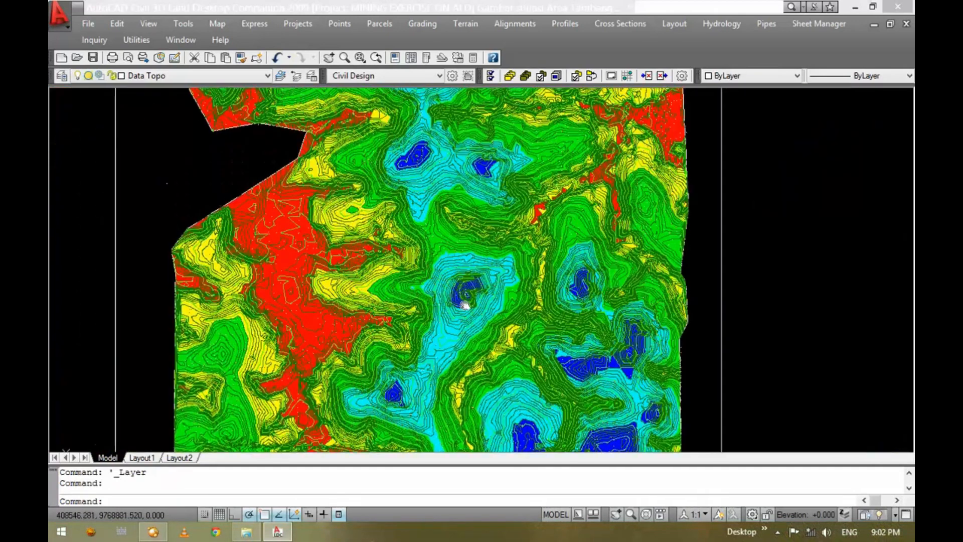
pyautogui.click(93, 58)
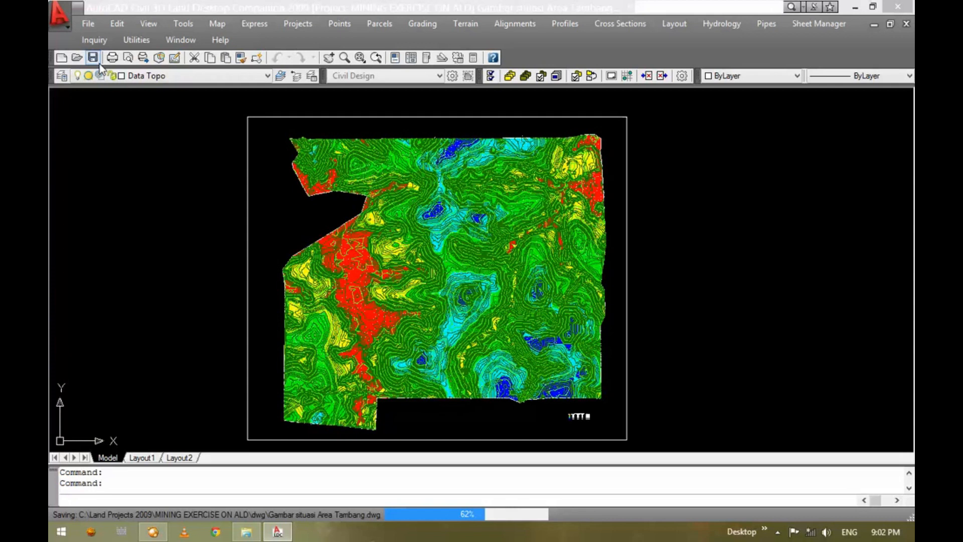
# Step: Start 3D-face elevation banding of the surface with the layer prefix TOPO 3D-
pyautogui.click(465, 23)
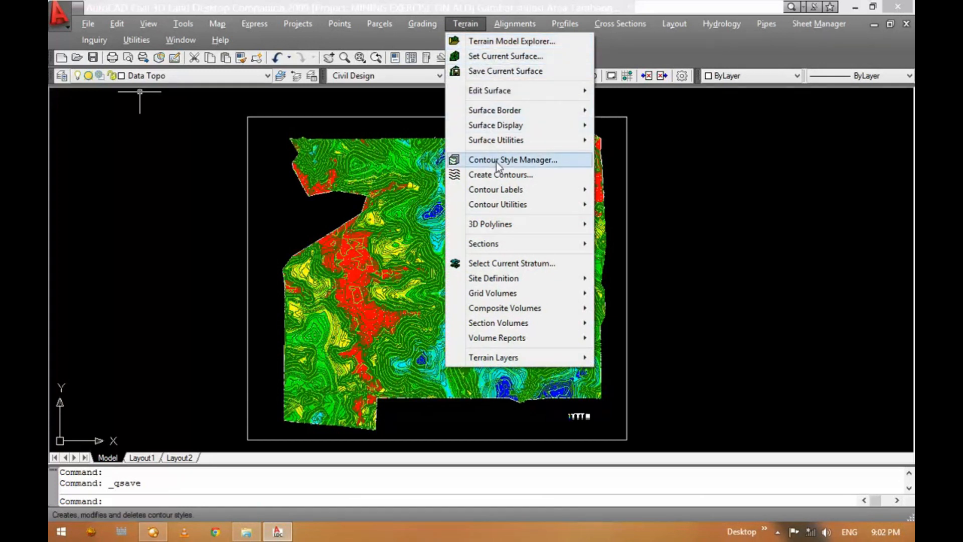
pyautogui.moveTo(561, 122)
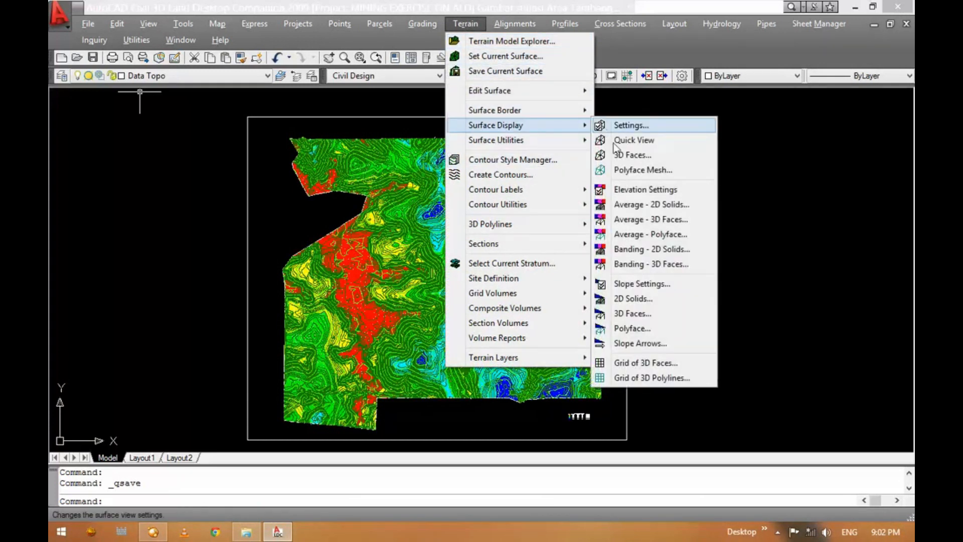
pyautogui.click(655, 264)
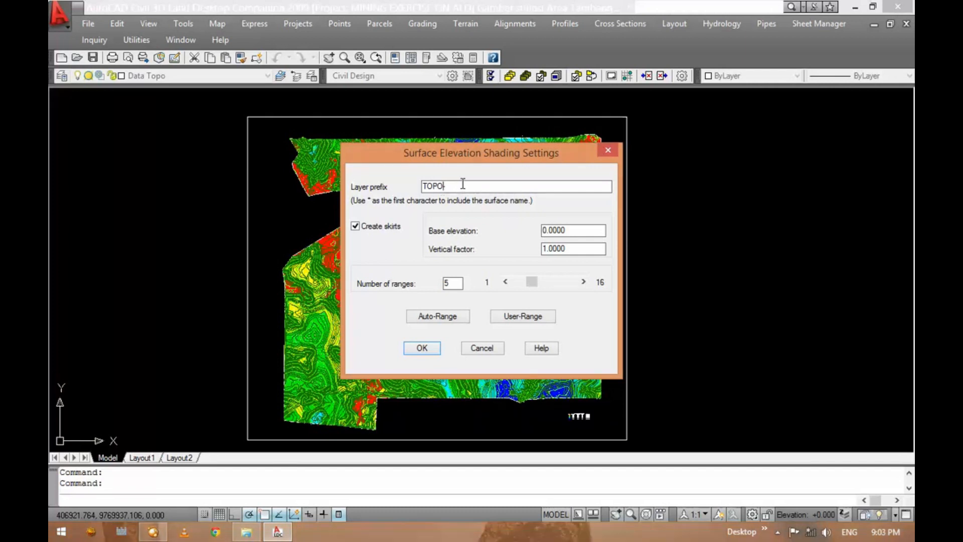
pyautogui.press('BackSpace')
pyautogui.write('3D-')
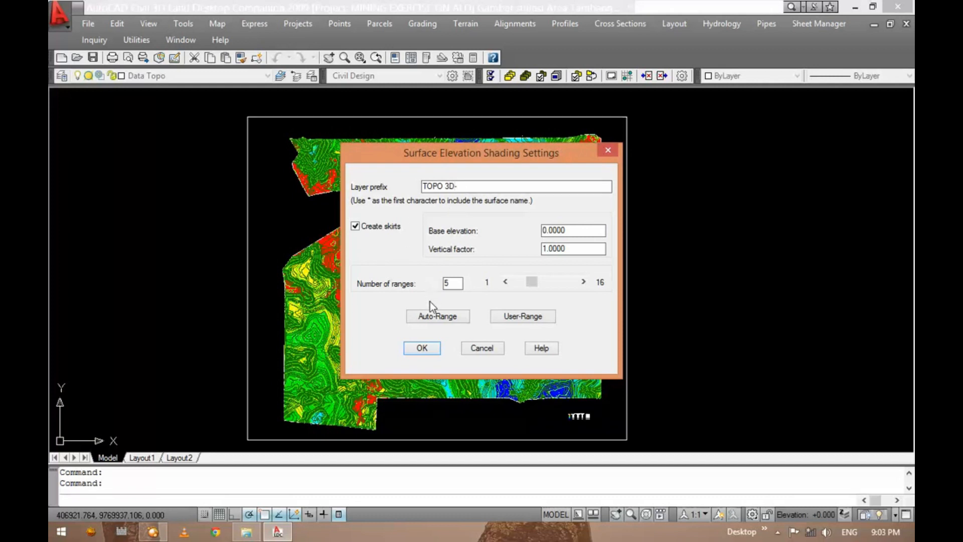
# Step: Auto-range the five elevation bands within the proposed terrain limits and set the first range's color to 92
pyautogui.click(438, 317)
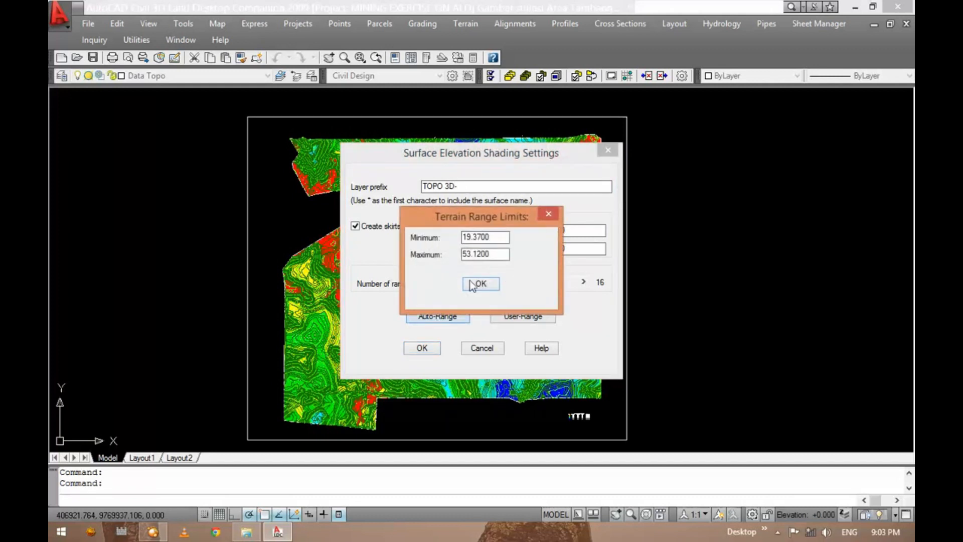
pyautogui.moveTo(441, 220); pyautogui.dragTo(699, 154)
pyautogui.click(736, 218)
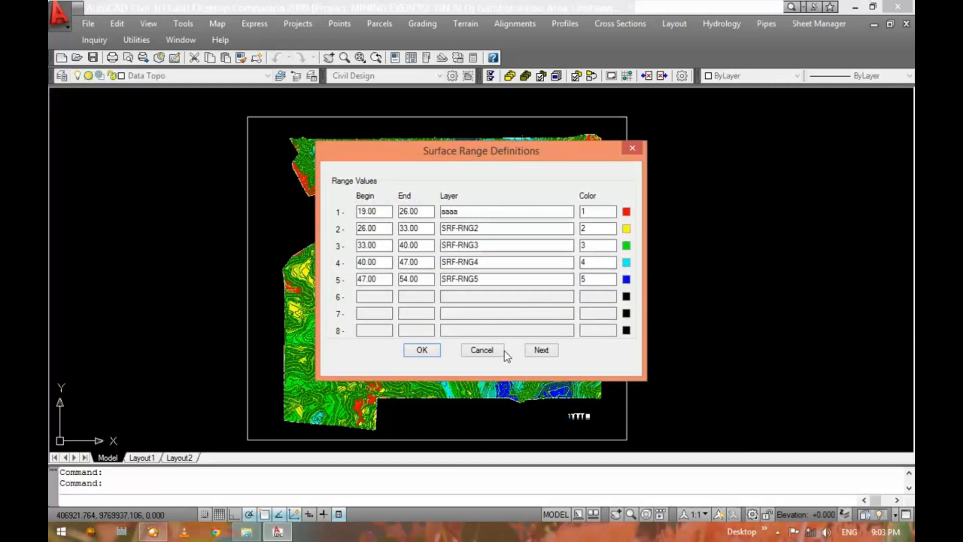
pyautogui.click(626, 211)
pyautogui.click(610, 216)
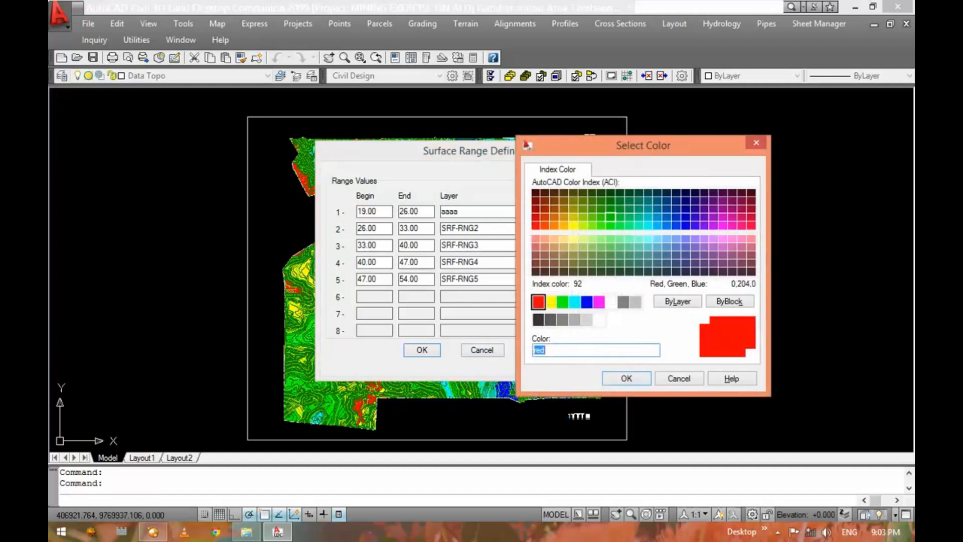
pyautogui.click(613, 381)
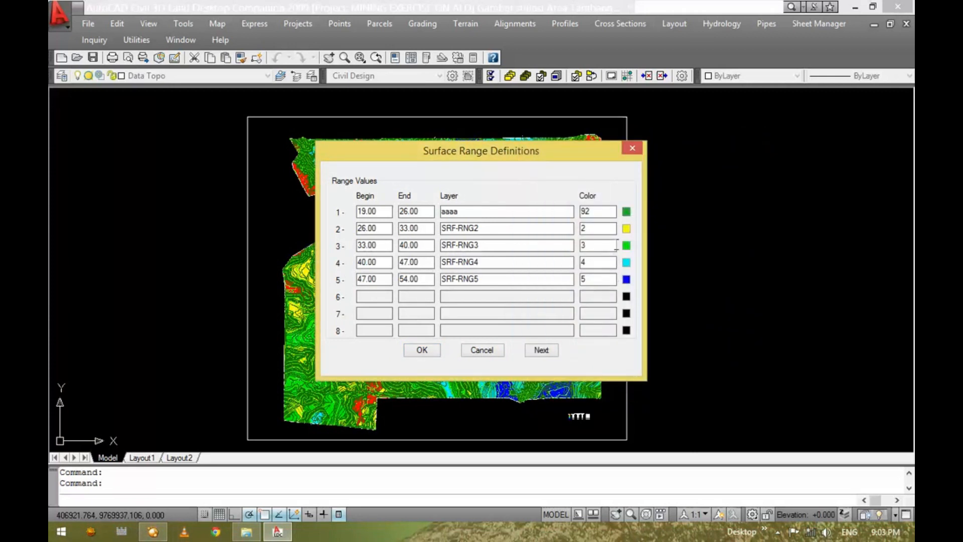
# Step: Set the color of ranges 2 through 5 to 92 and accept the surface range definitions
pyautogui.moveTo(604, 230); pyautogui.dragTo(564, 230)
pyautogui.write('92')
pyautogui.moveTo(602, 246); pyautogui.dragTo(548, 256)
pyautogui.write('9')
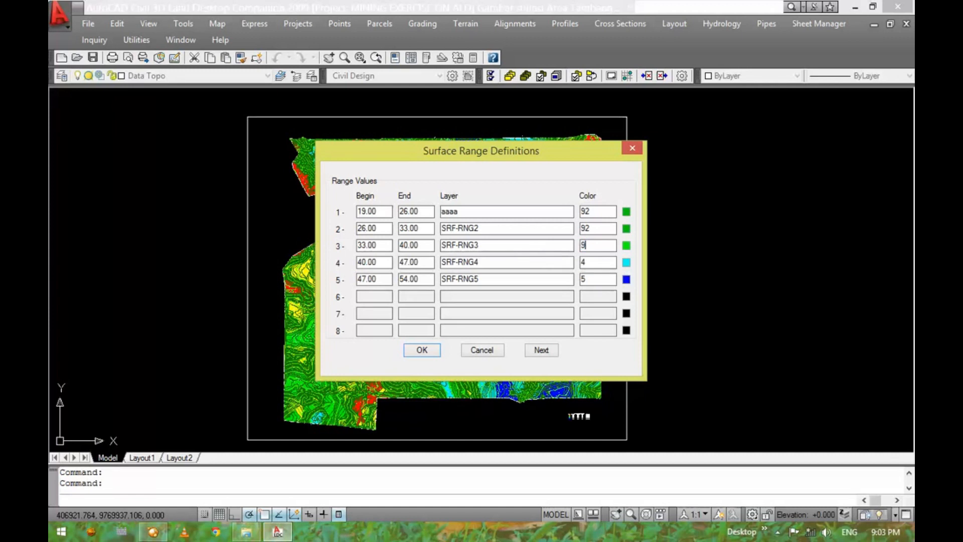
pyautogui.write('2')
pyautogui.moveTo(592, 262); pyautogui.dragTo(553, 269)
pyautogui.write('92')
pyautogui.moveTo(594, 280); pyautogui.dragTo(554, 280)
pyautogui.write('92')
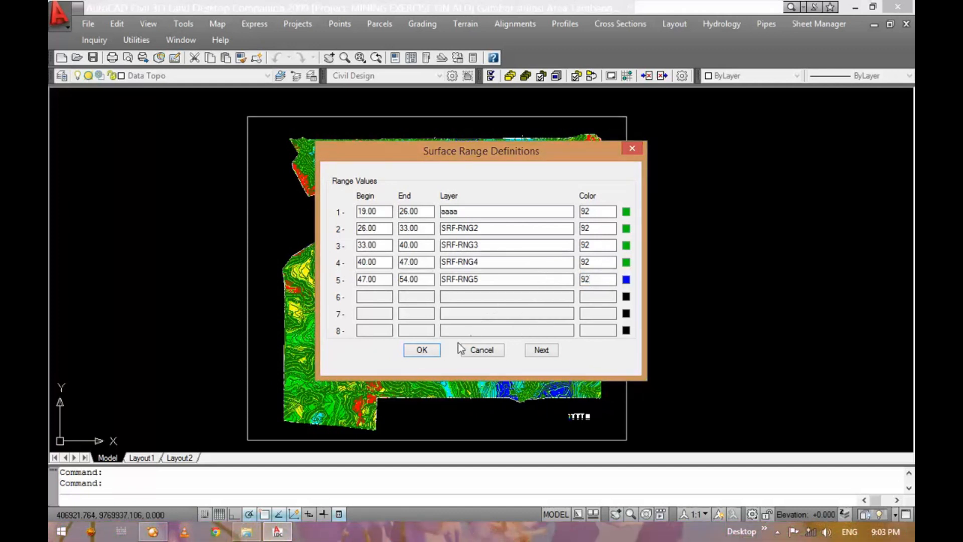
pyautogui.click(422, 350)
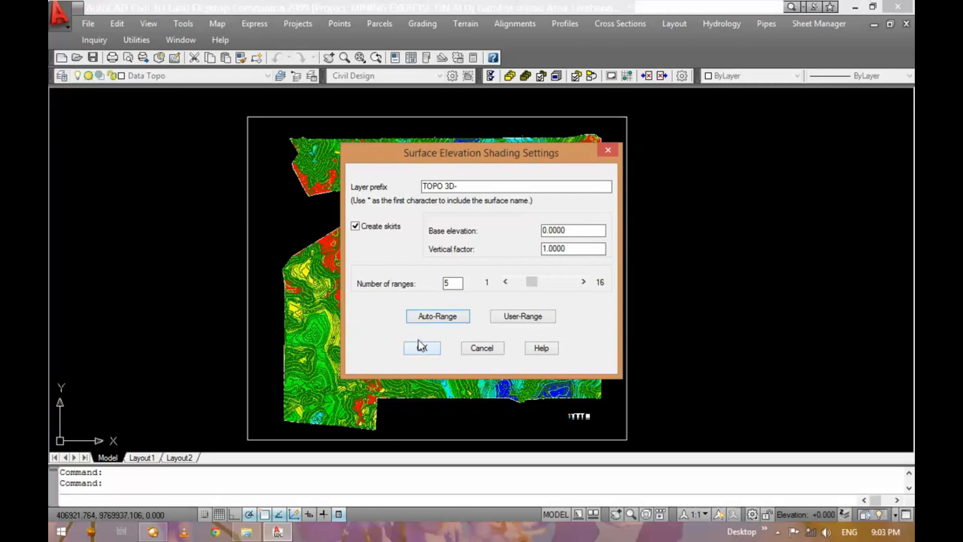
# Step: Generate the 3D-face banding with skirts, erasing the old border and range views, close the range statistics, and save the drawing
pyautogui.click(421, 348)
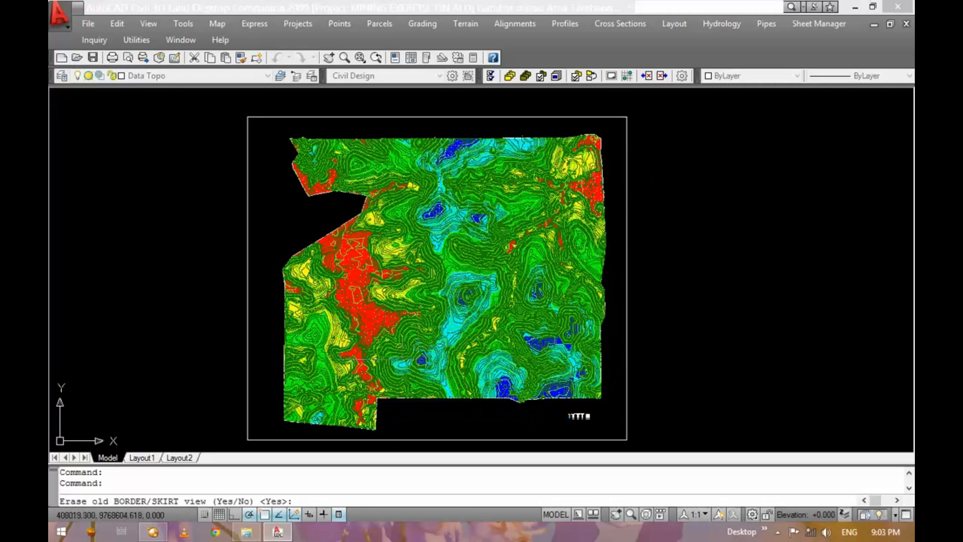
pyautogui.press('Return')
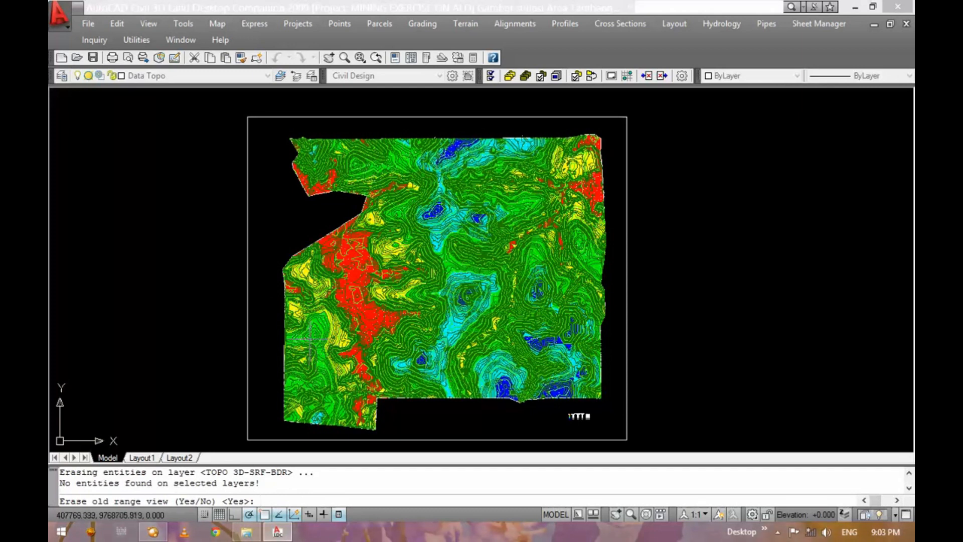
pyautogui.press('Return')
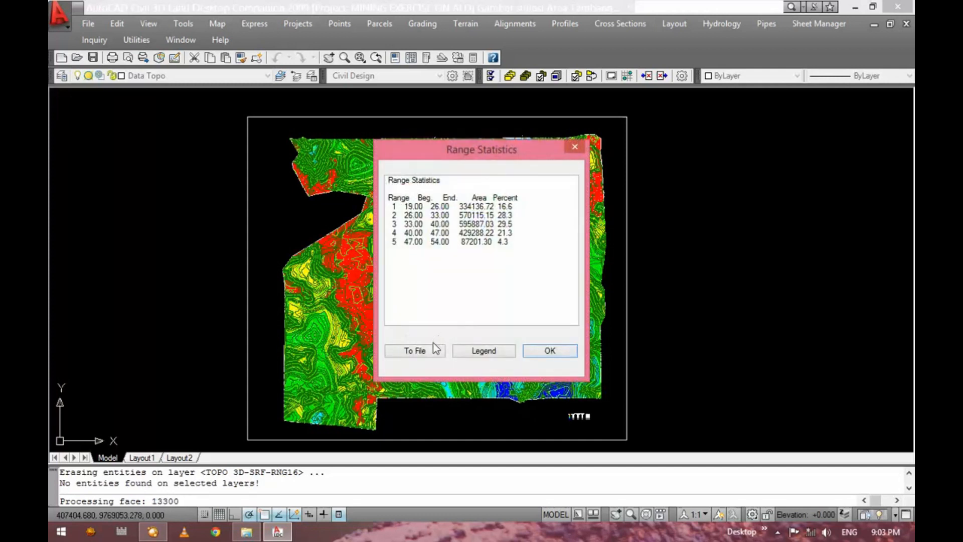
pyautogui.click(537, 353)
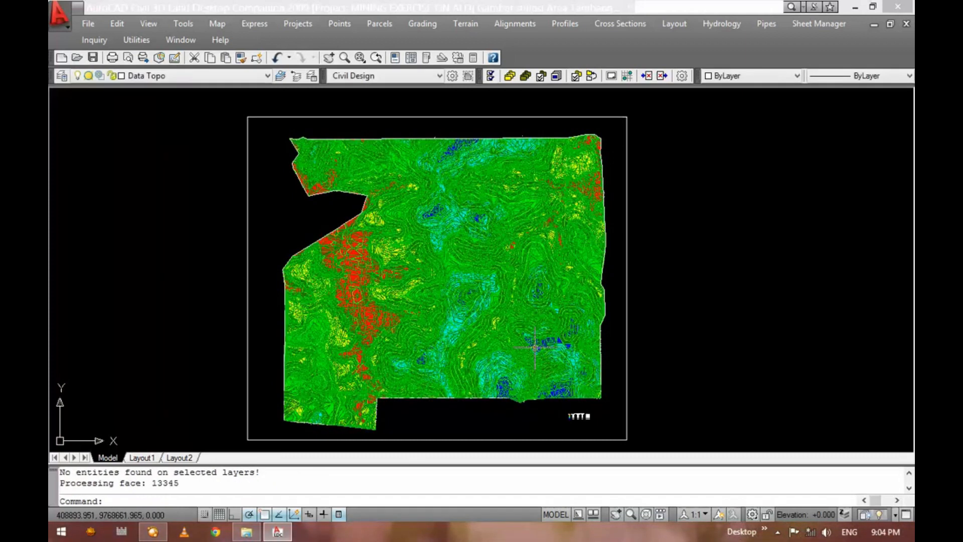
pyautogui.click(93, 57)
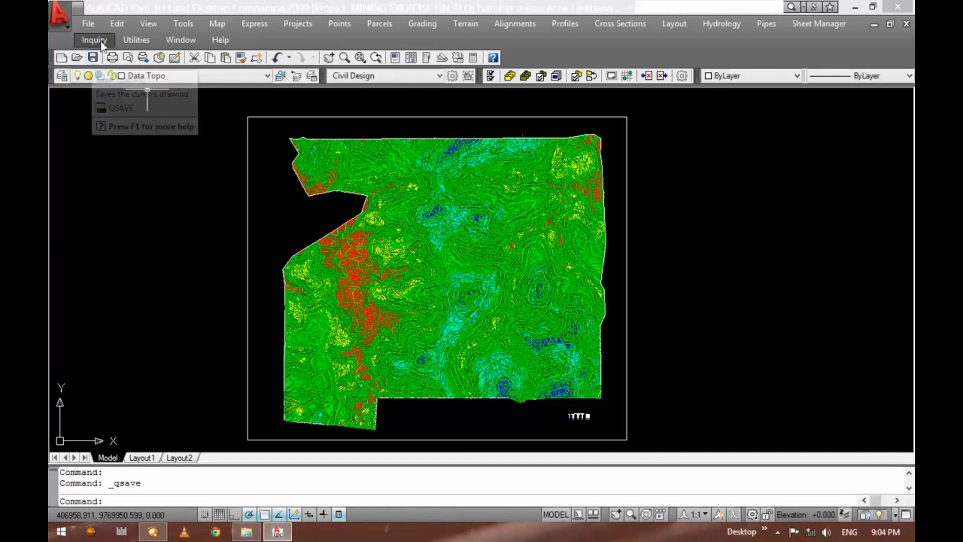
# Step: Apply the Realistic visual style to the model view
pyautogui.click(152, 24)
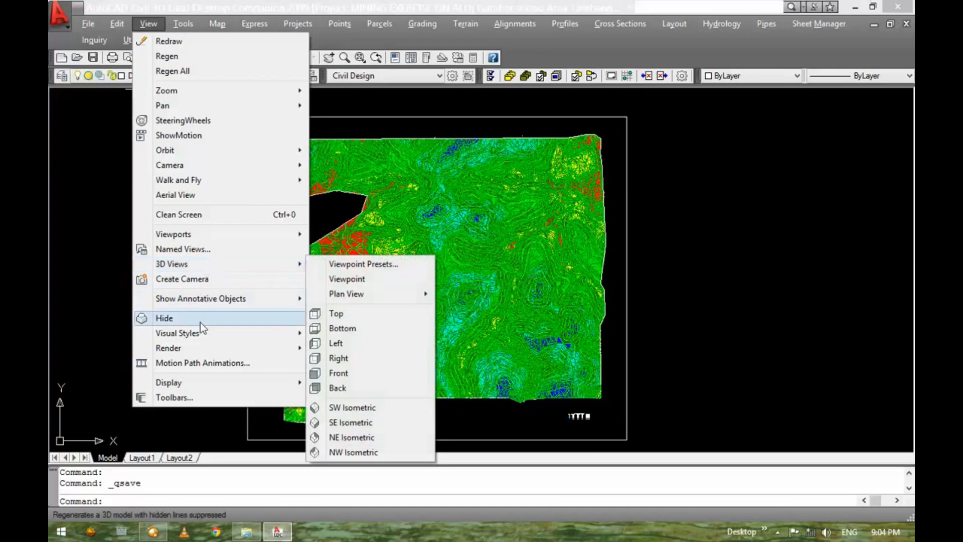
pyautogui.moveTo(204, 333)
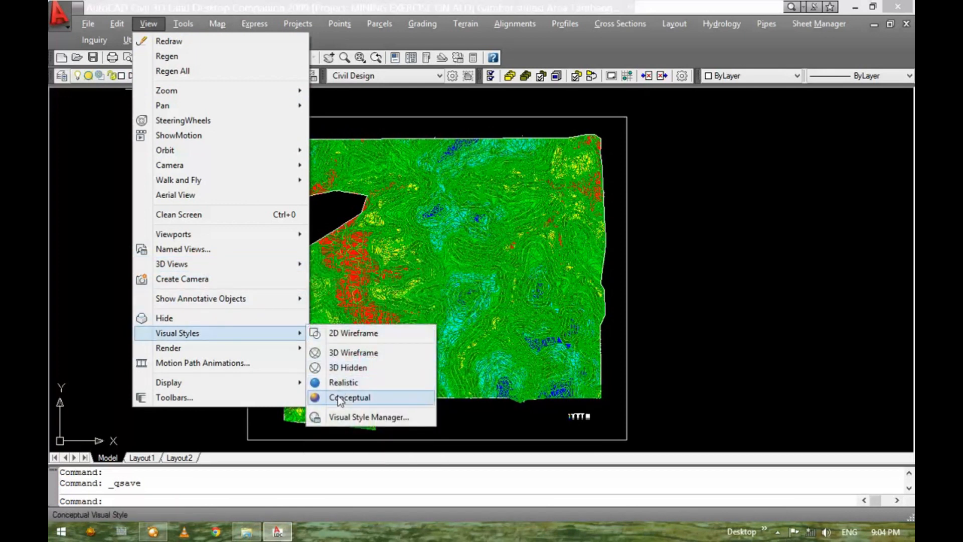
pyautogui.click(344, 383)
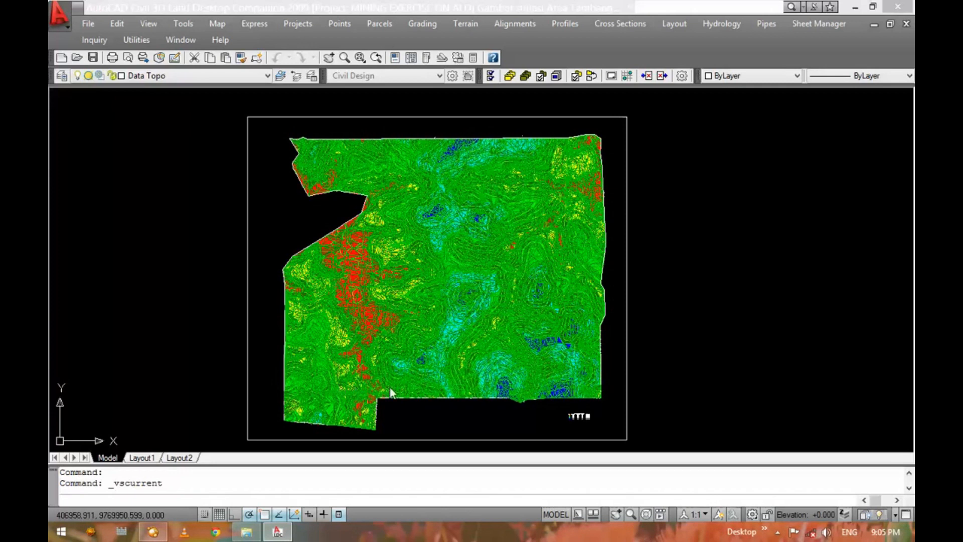
pyautogui.click(778, 532)
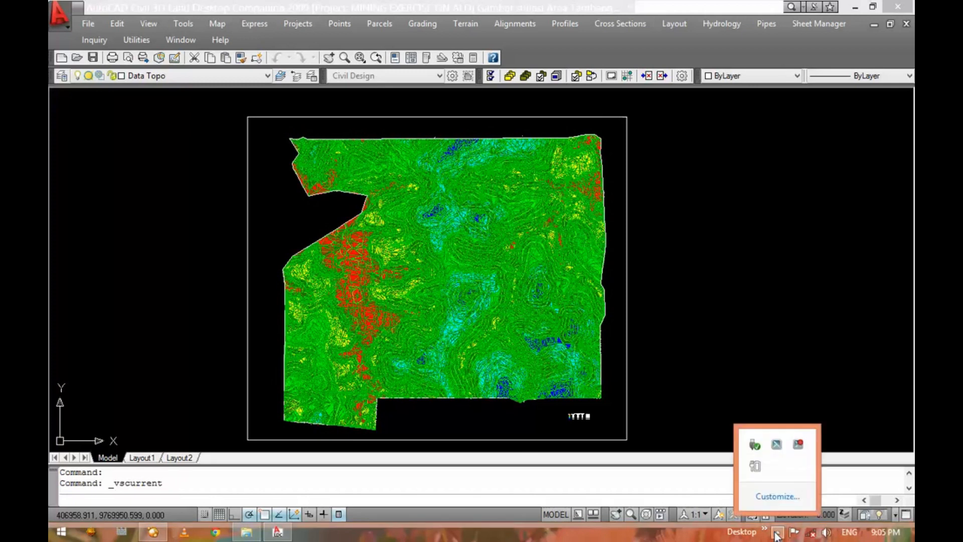
pyautogui.click(798, 444)
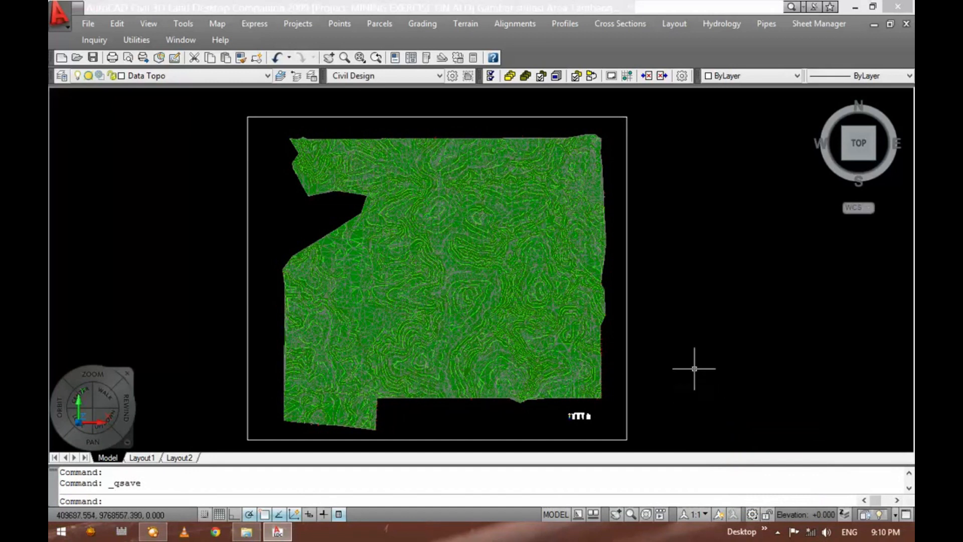
pyautogui.click(703, 303)
pyautogui.click(702, 275)
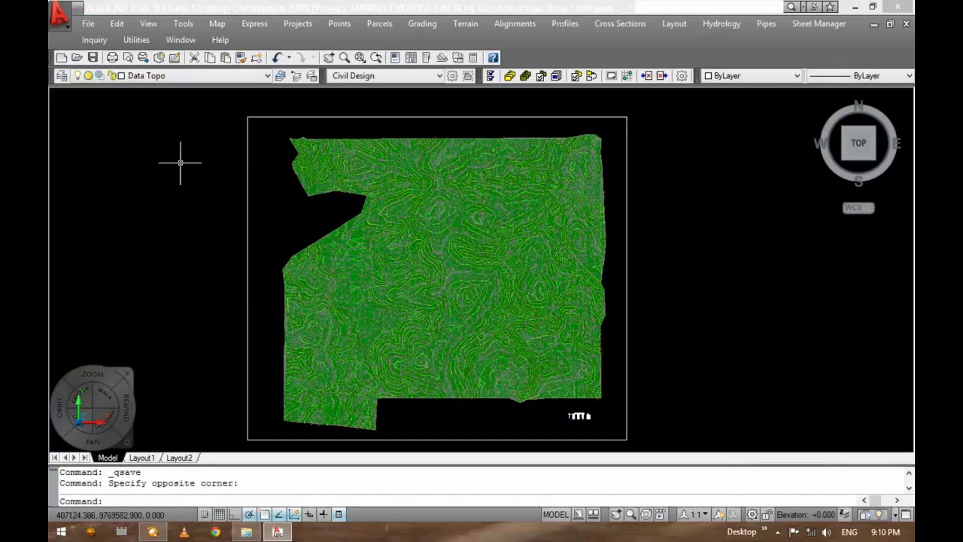
# Step: Switch the model to the SW Isometric view and save the drawing
pyautogui.click(149, 25)
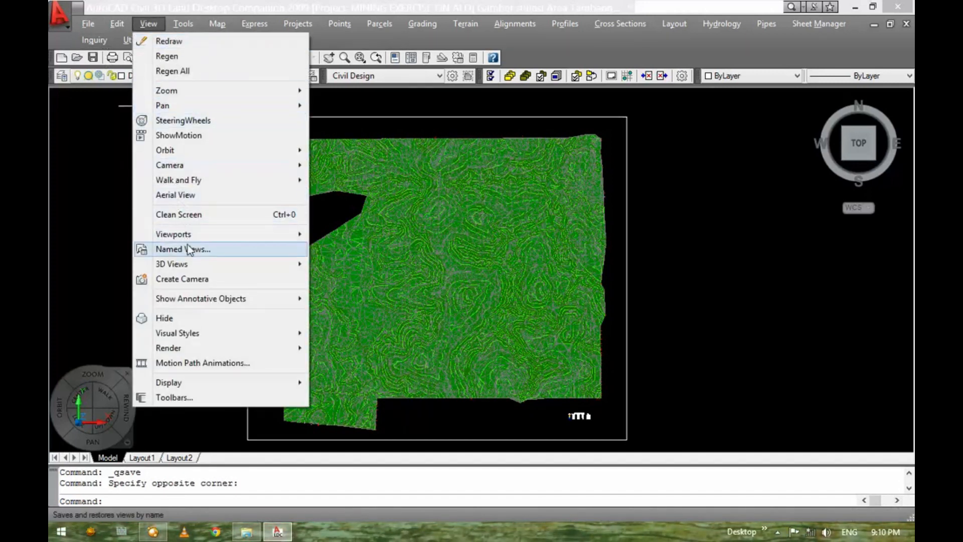
pyautogui.moveTo(186, 267)
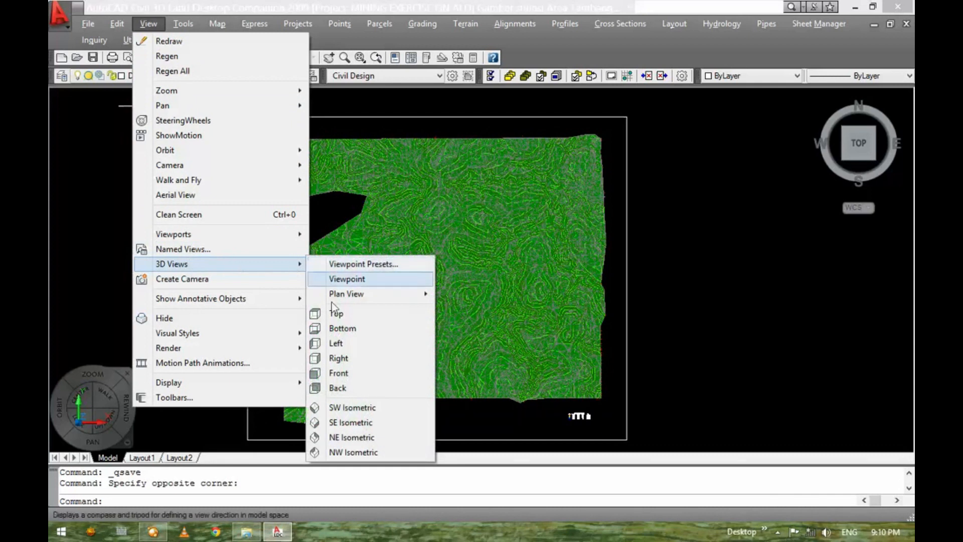
pyautogui.click(345, 414)
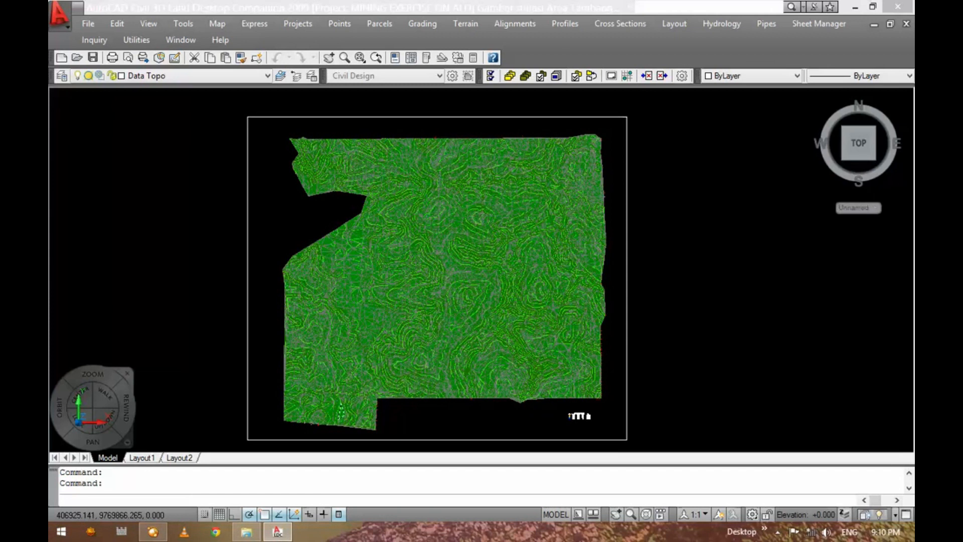
pyautogui.click(778, 533)
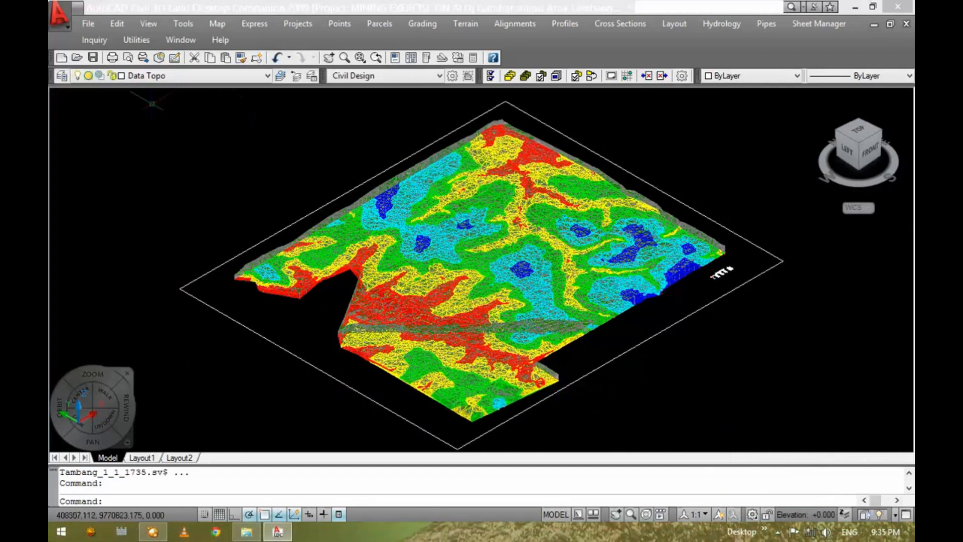
pyautogui.click(93, 58)
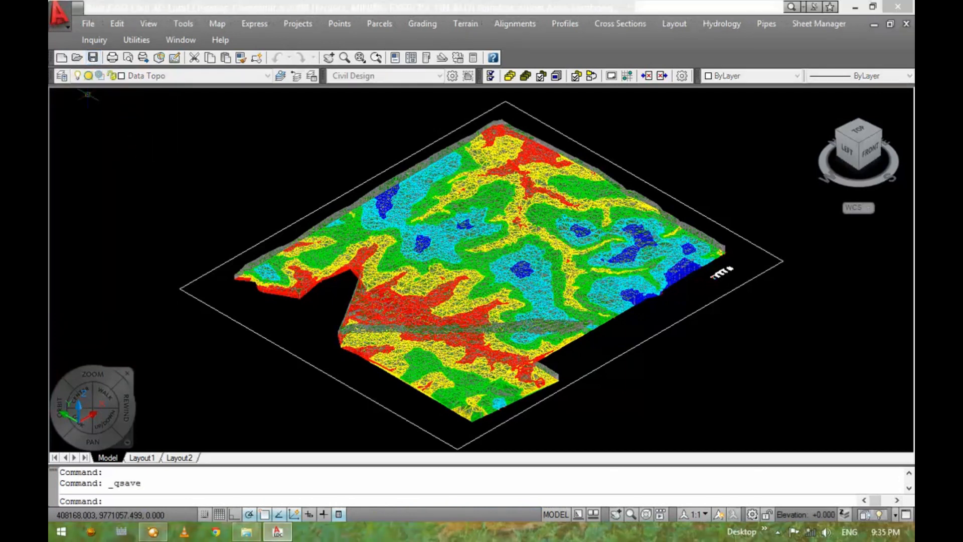
# Step: Use Constrained Orbit to tilt the terrain into a lower, closer viewing angle, and exit the orbit
pyautogui.click(143, 22)
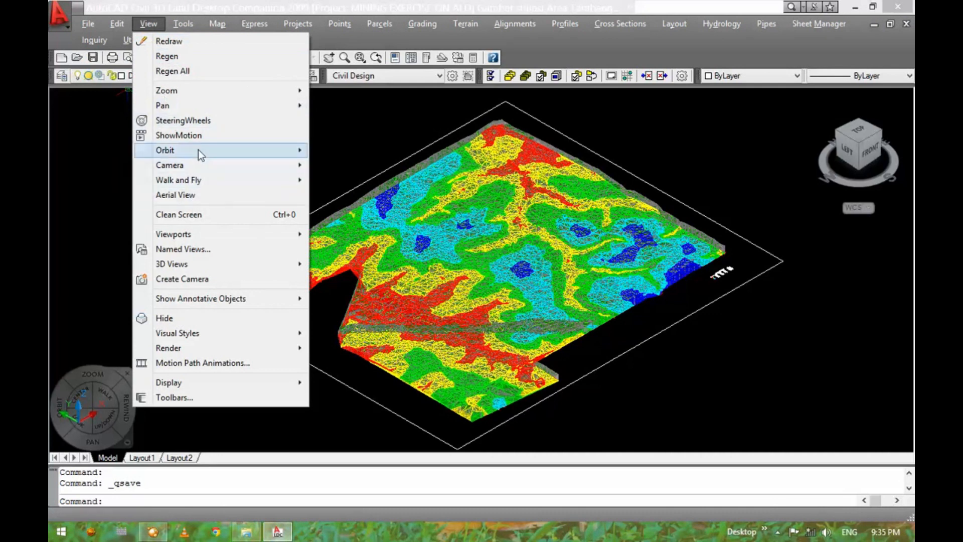
pyautogui.moveTo(198, 150)
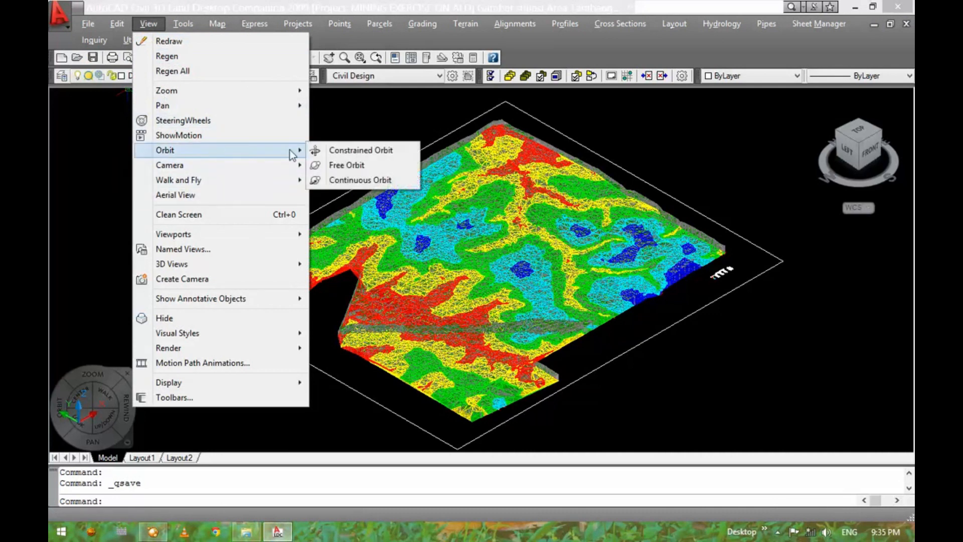
pyautogui.click(343, 153)
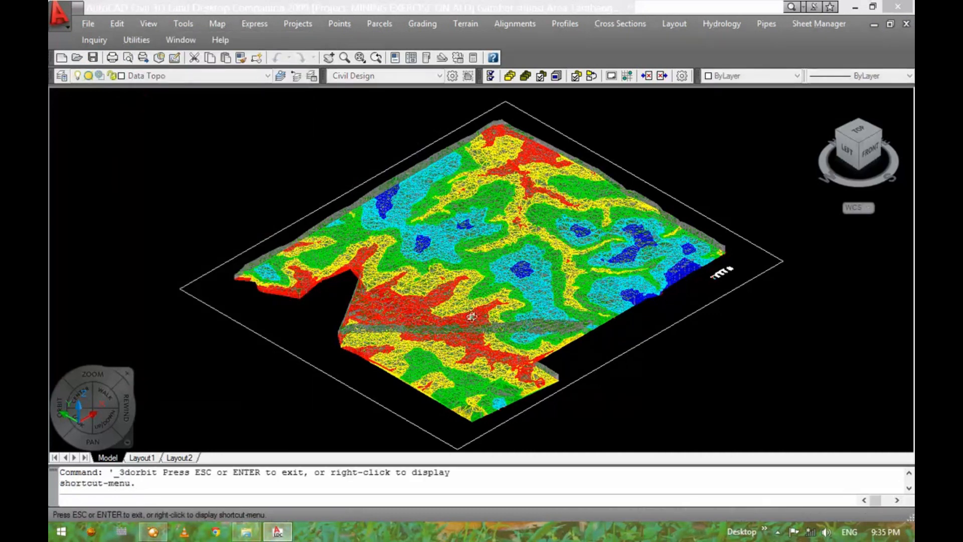
pyautogui.moveTo(474, 320)
pyautogui.mouseDown()
pyautogui.moveTo(476, 293)
pyautogui.moveTo(472, 323)
pyautogui.mouseUp()
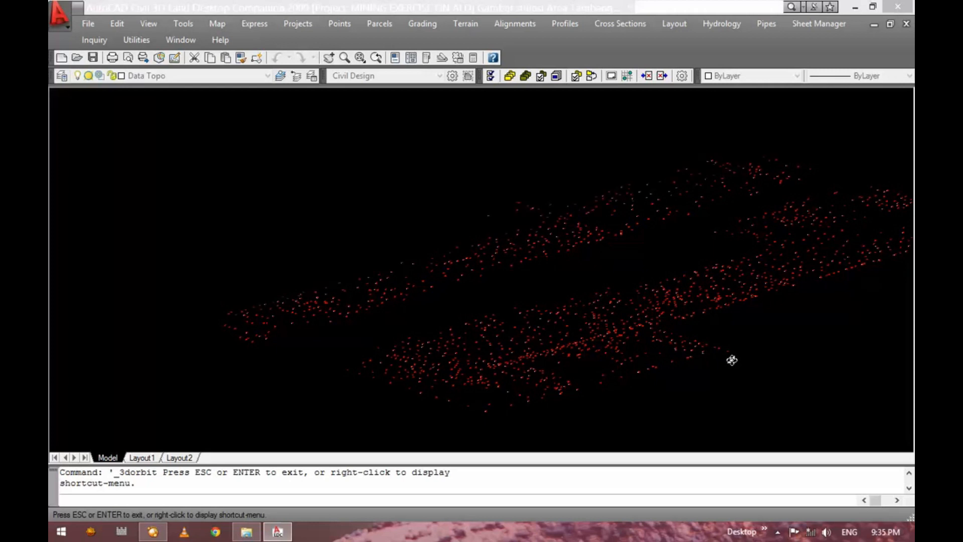
pyautogui.rightClick(673, 233)
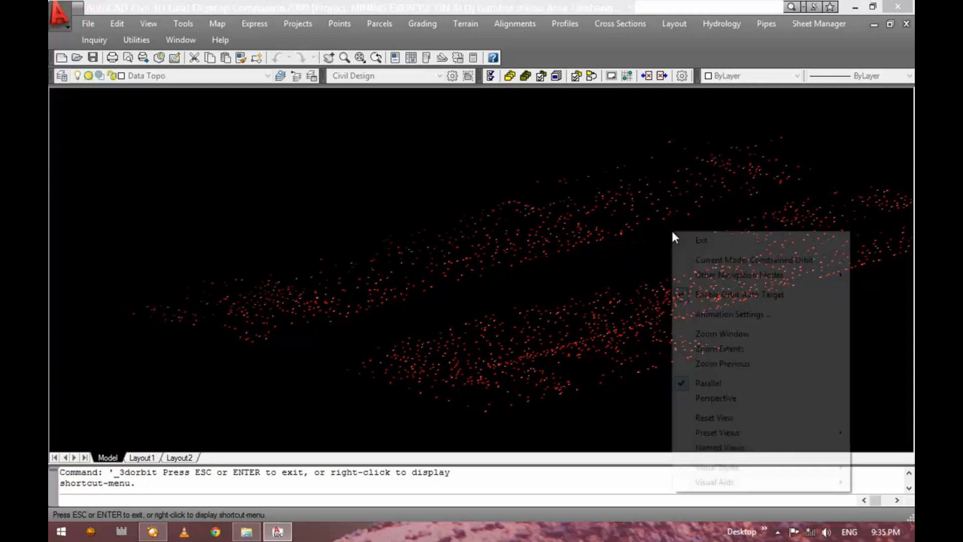
pyautogui.click(701, 241)
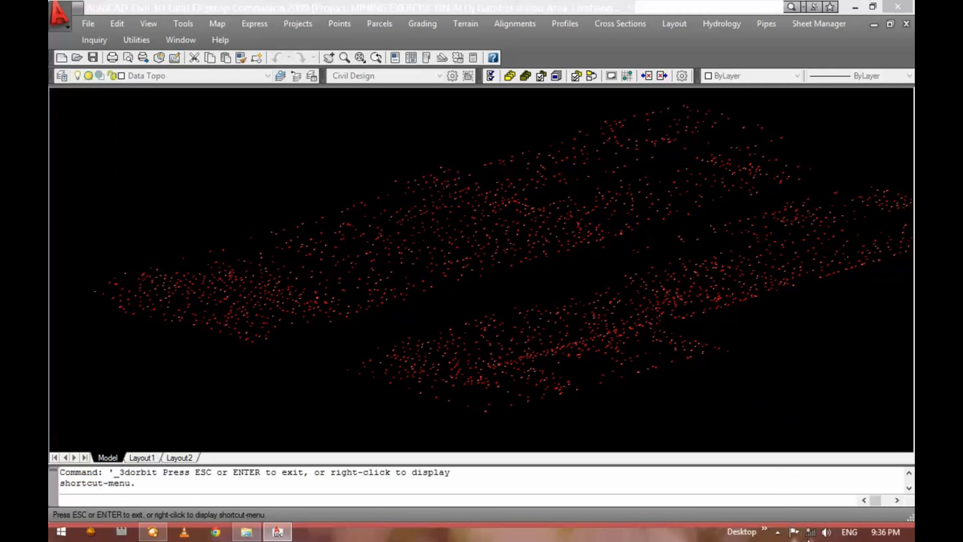
pyautogui.click(777, 534)
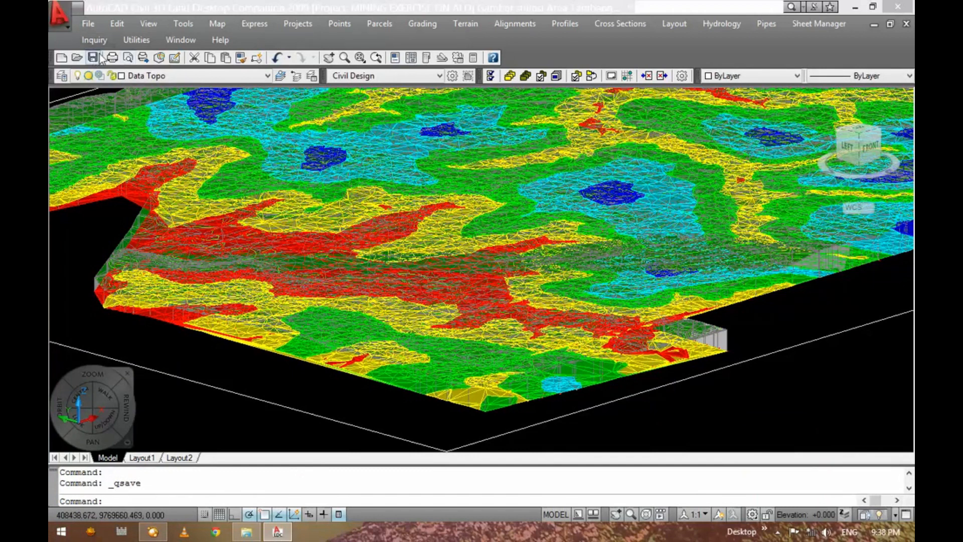
# Step: Freeze the 2D banding layers TOPO-aaaa, TOPO-SRF-BDR and TOPO-SRF-RNG2 through TOPO-SRF-RNG5, and save the drawing
pyautogui.click(140, 75)
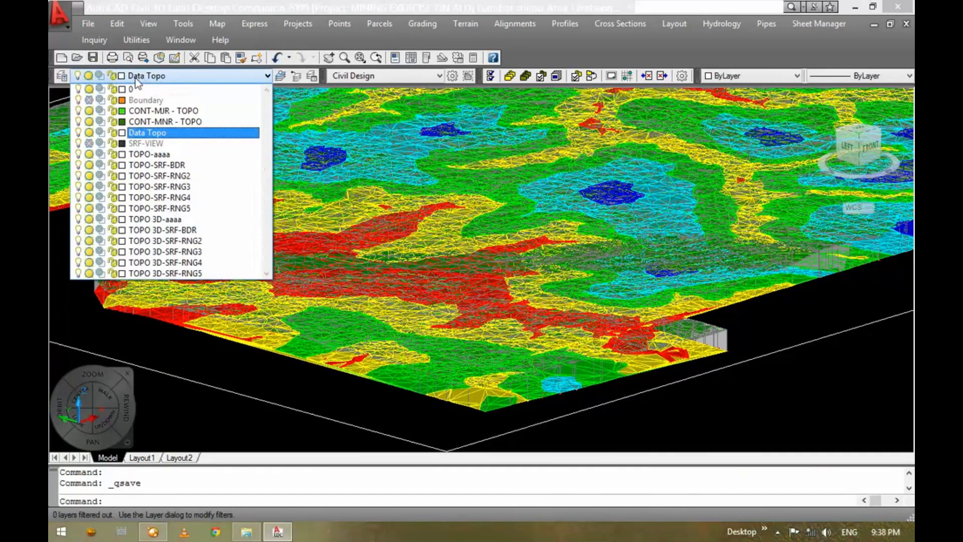
pyautogui.click(89, 155)
pyautogui.click(90, 165)
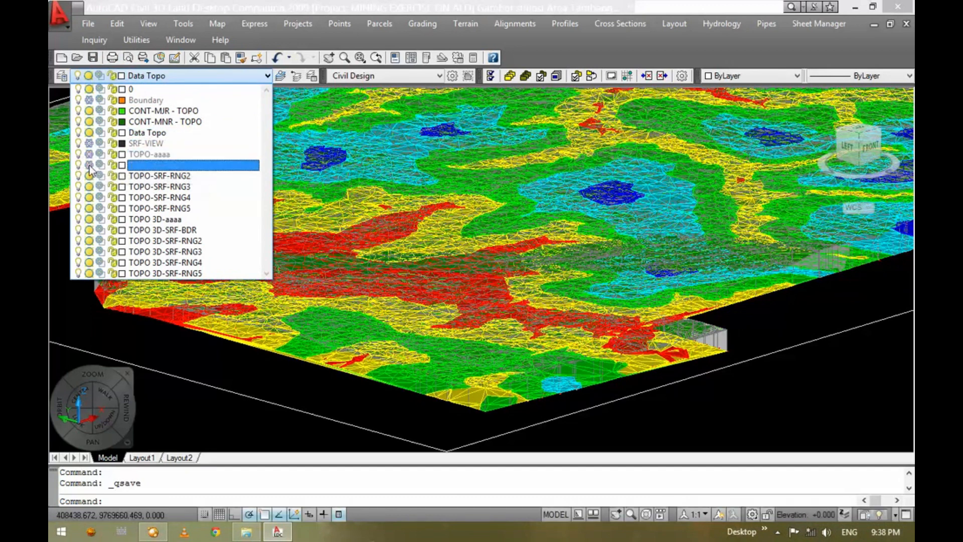
pyautogui.click(89, 175)
pyautogui.click(89, 187)
pyautogui.click(89, 197)
pyautogui.click(89, 208)
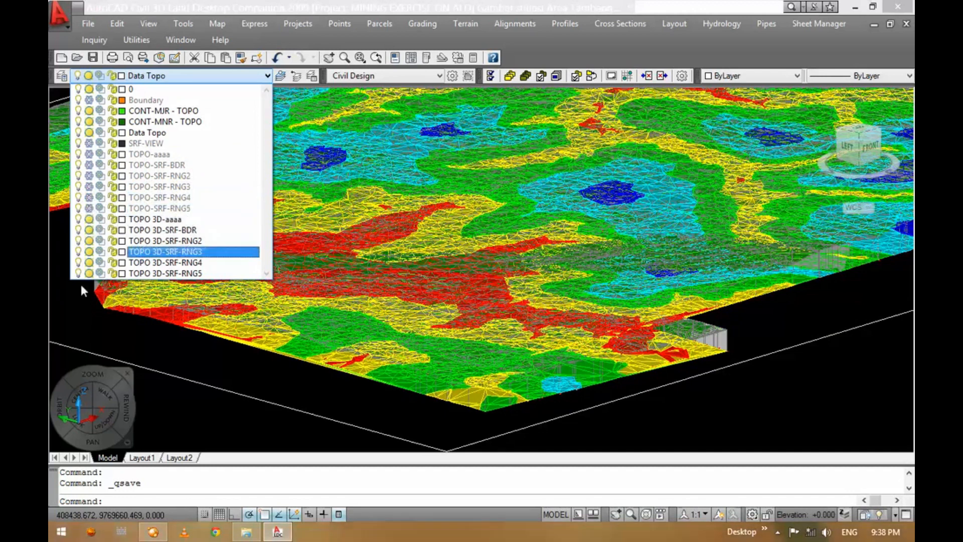
pyautogui.click(76, 310)
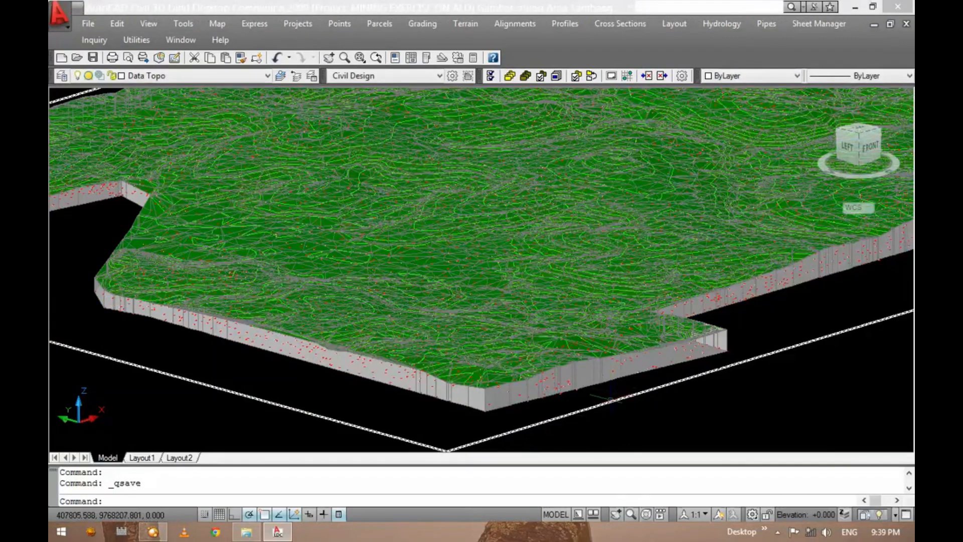
pyautogui.click(93, 58)
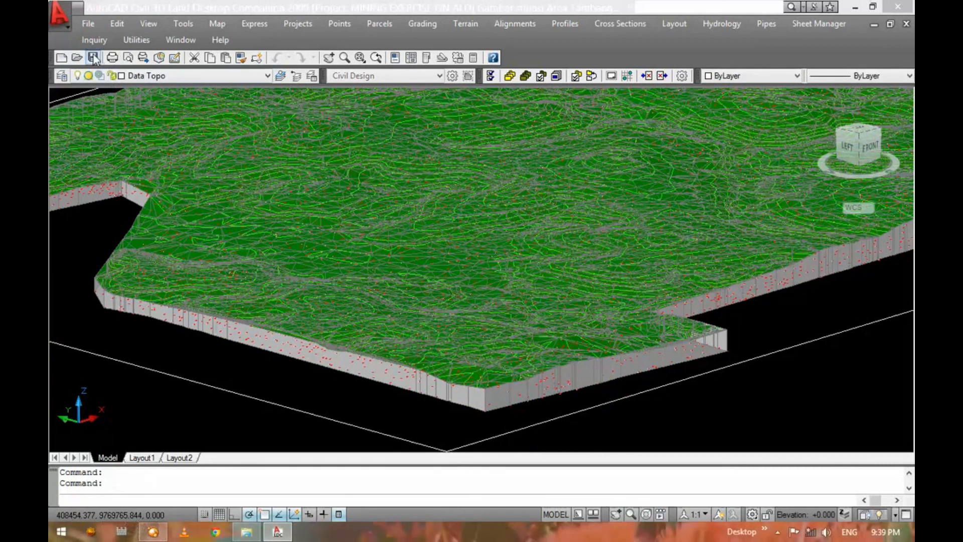
pyautogui.click(94, 58)
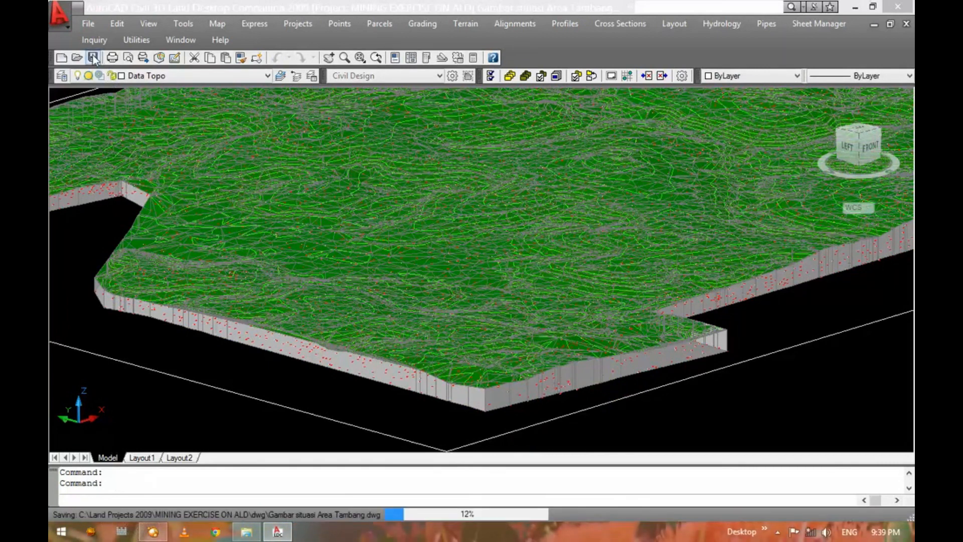